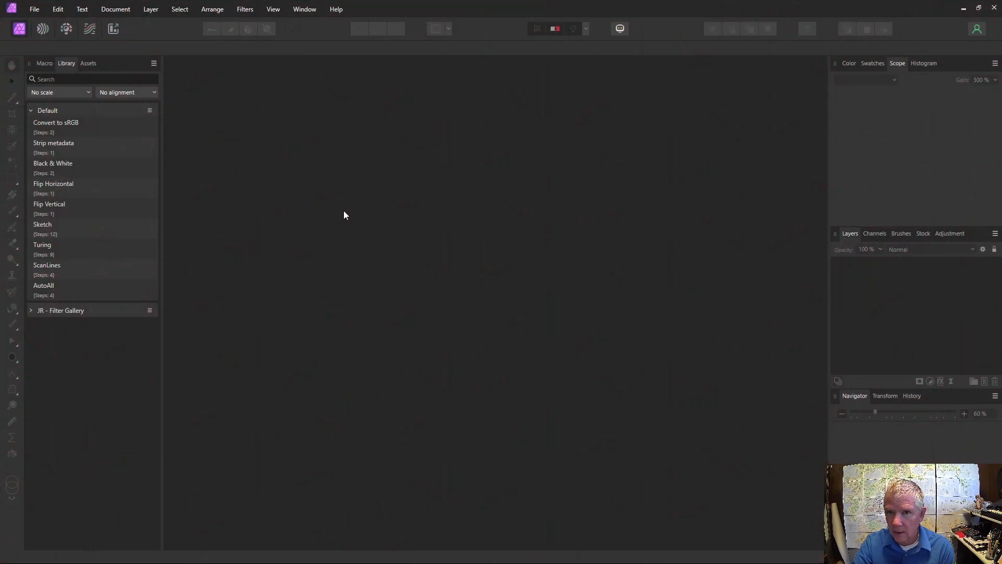
# Create a new document from the XGA preset with the page height set to 1024 px.
pyautogui.click(33, 11)
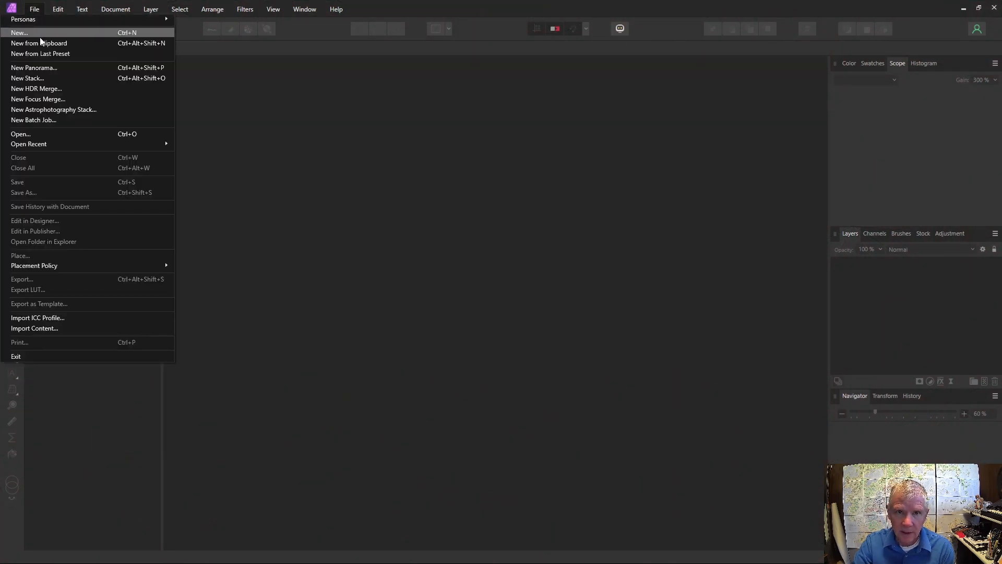
pyautogui.click(39, 35)
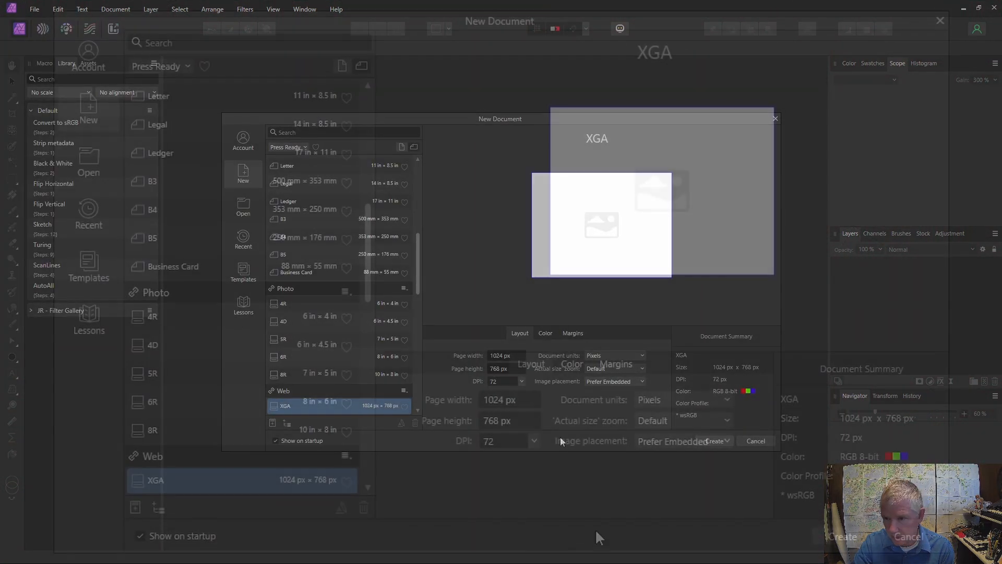
pyautogui.click(504, 418)
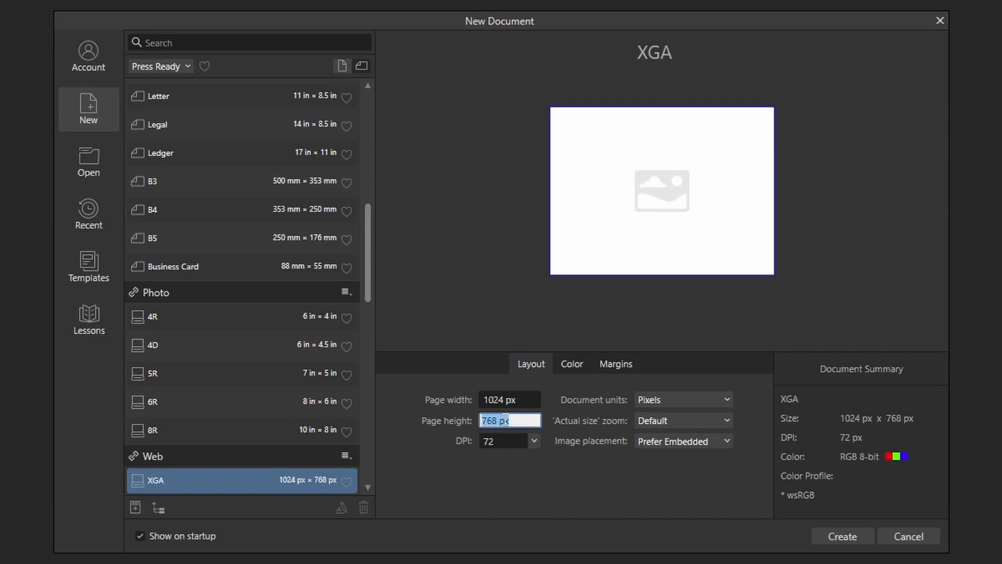
pyautogui.write('1024')
pyautogui.click(845, 537)
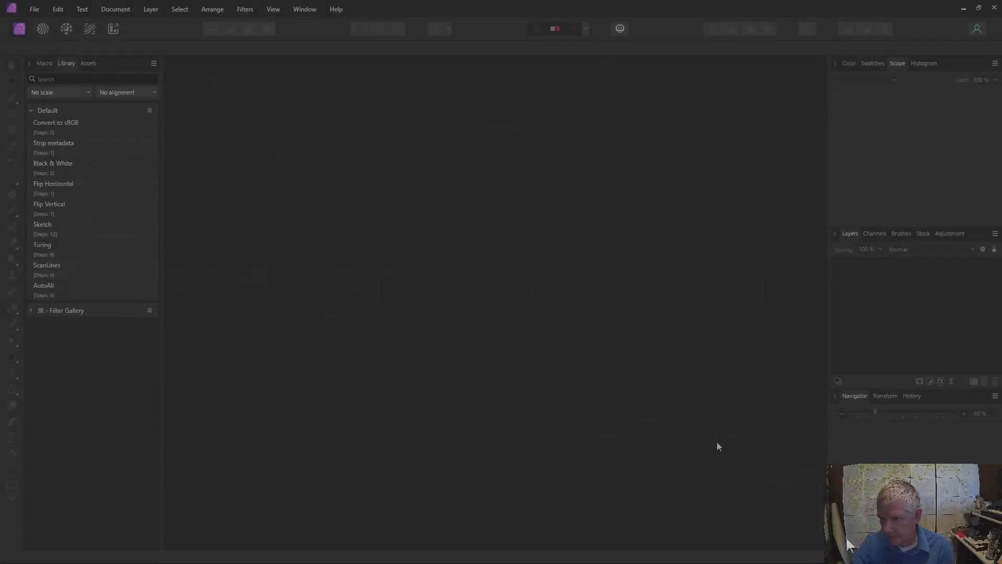
# Flood-fill the blank canvas with black and add a live Procedural Texture filter to the resulting pixel layer.
pyautogui.click(14, 483)
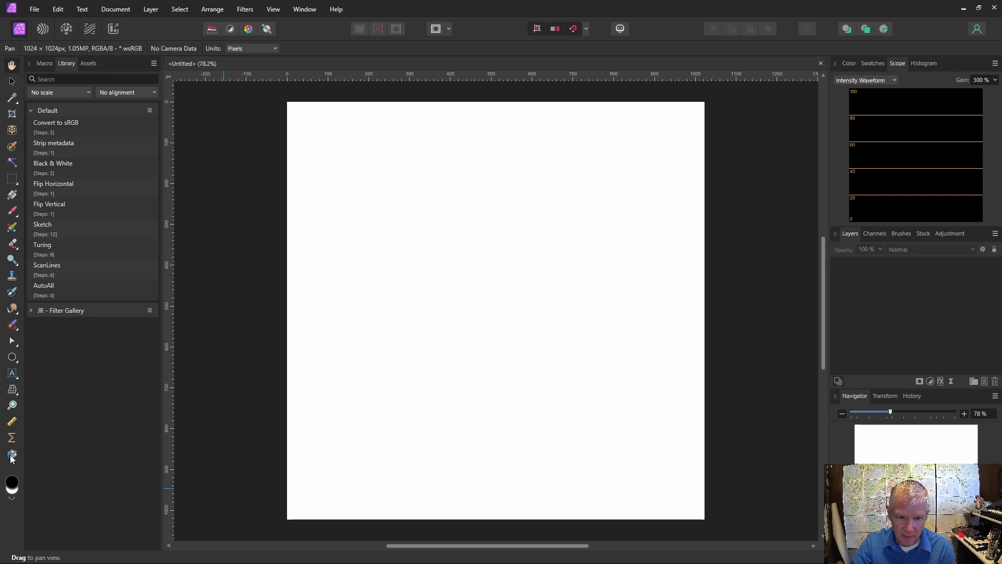
pyautogui.click(12, 453)
pyautogui.click(492, 375)
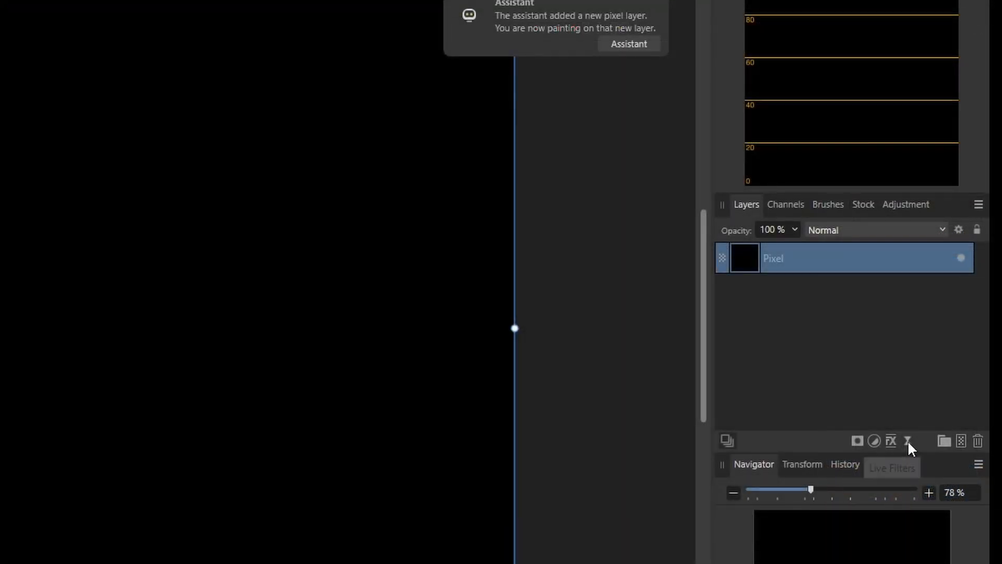
pyautogui.click(951, 382)
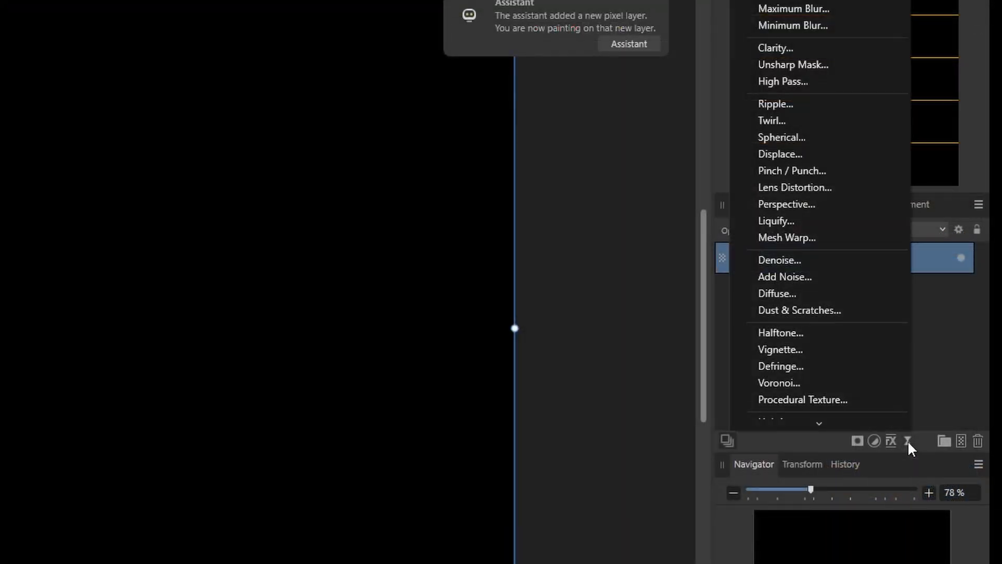
pyautogui.click(832, 399)
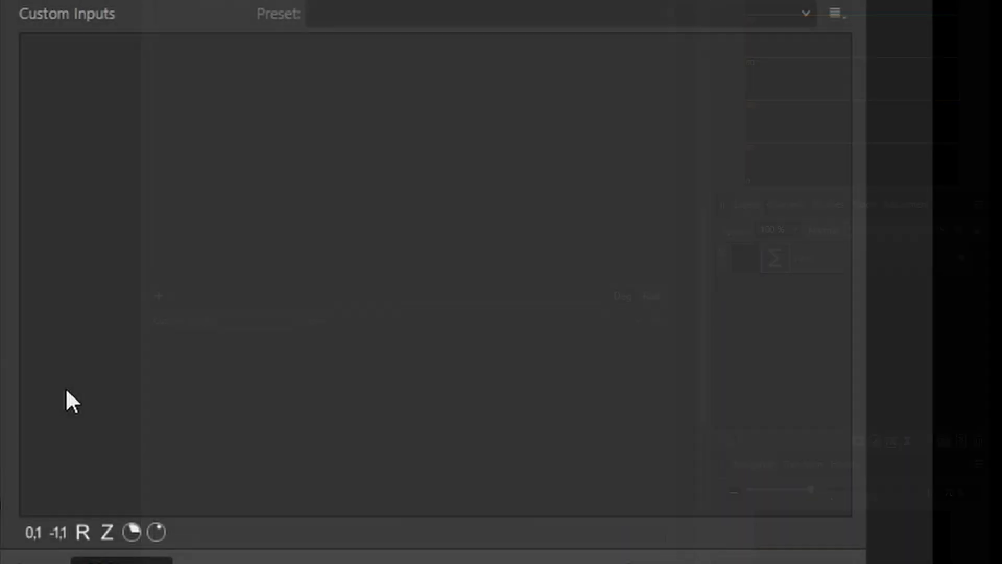
# Add a real-number custom input a to the procedural texture, describe it as Scale and set its value to 4.
pyautogui.click(82, 533)
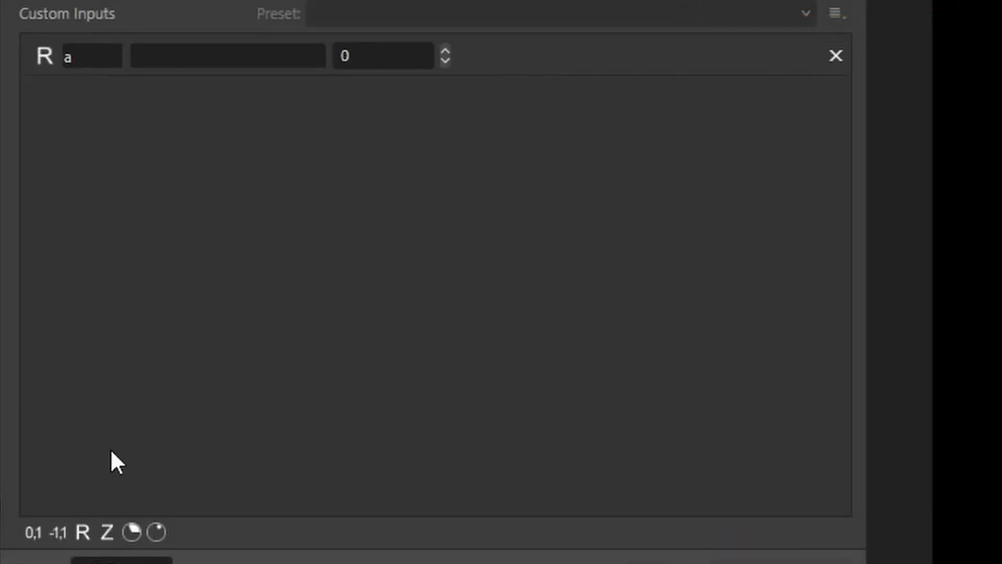
pyautogui.click(148, 59)
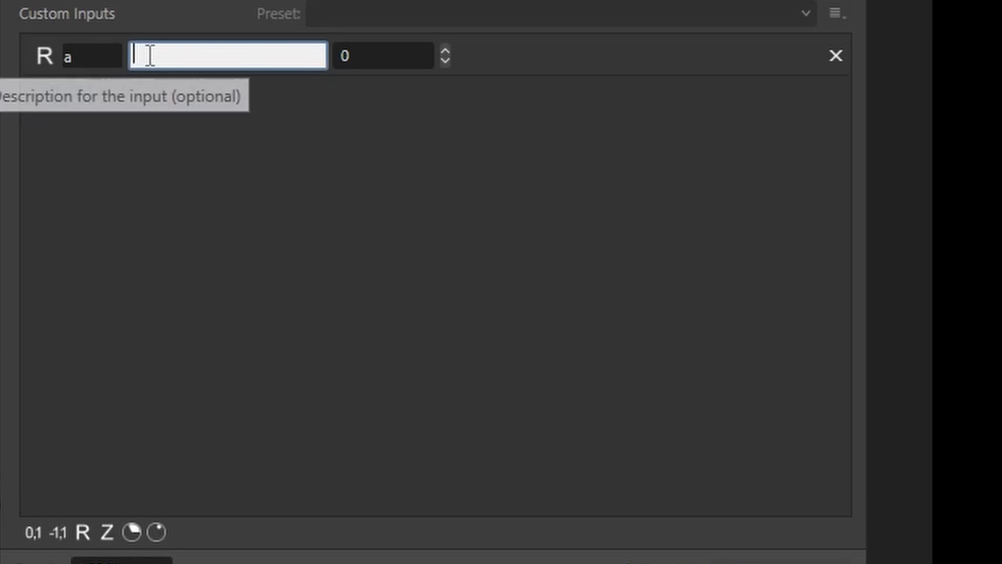
pyautogui.write('Scale')
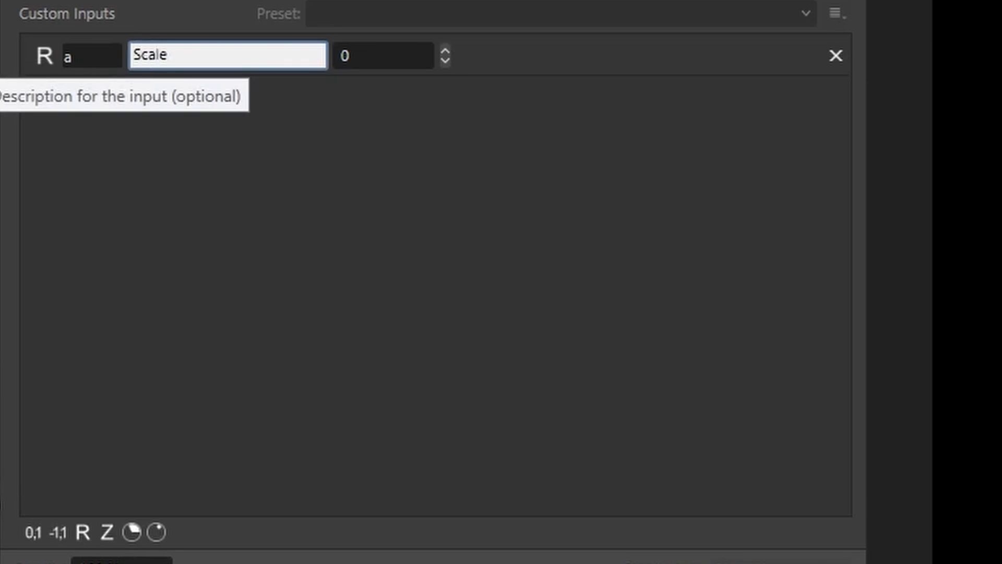
pyautogui.click(444, 51)
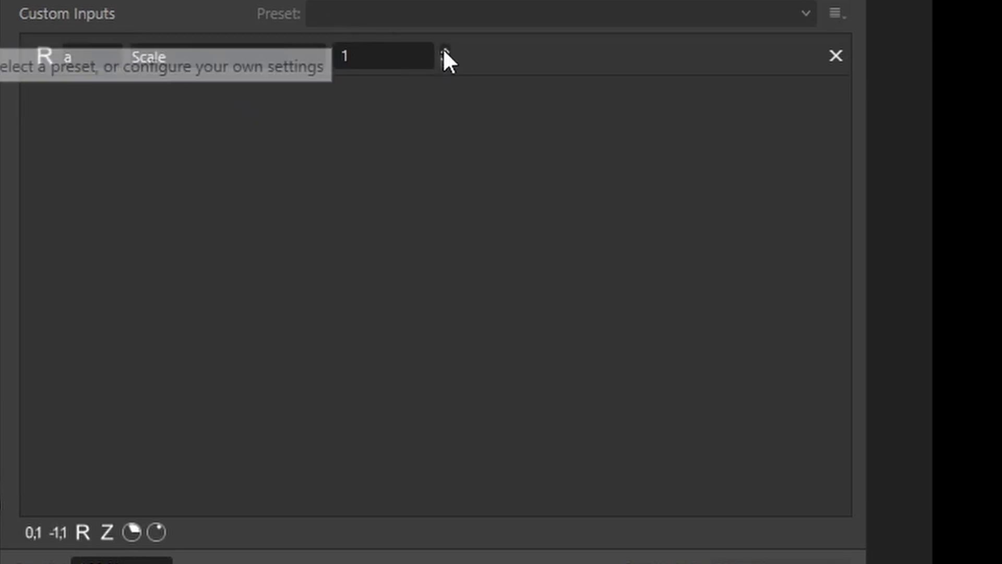
pyautogui.click(444, 51)
pyautogui.click(444, 51)
pyautogui.click(443, 51)
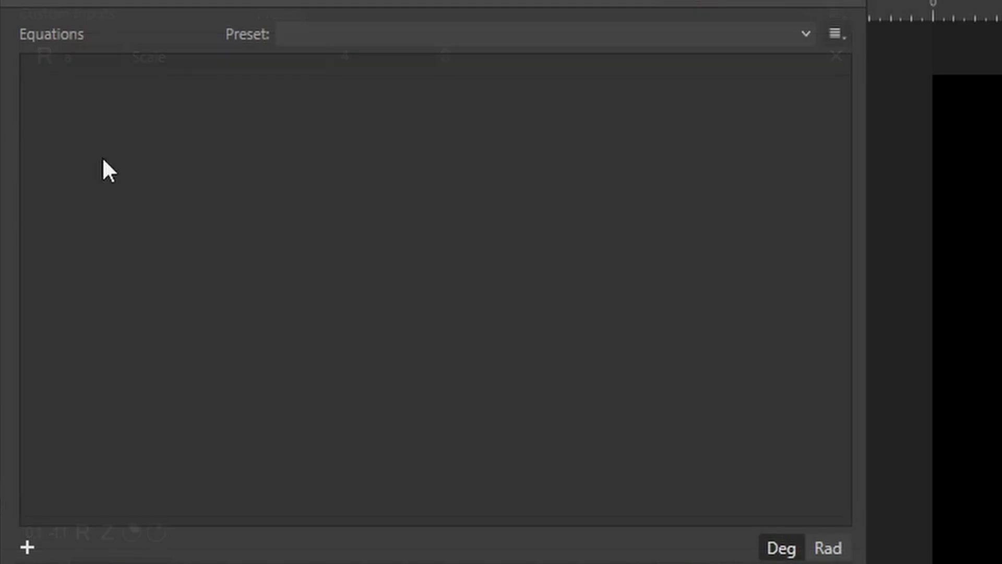
# Add an equation for the R, G and B channels reading var v0=vec2(rx,ry)*a/h;.
pyautogui.click(27, 547)
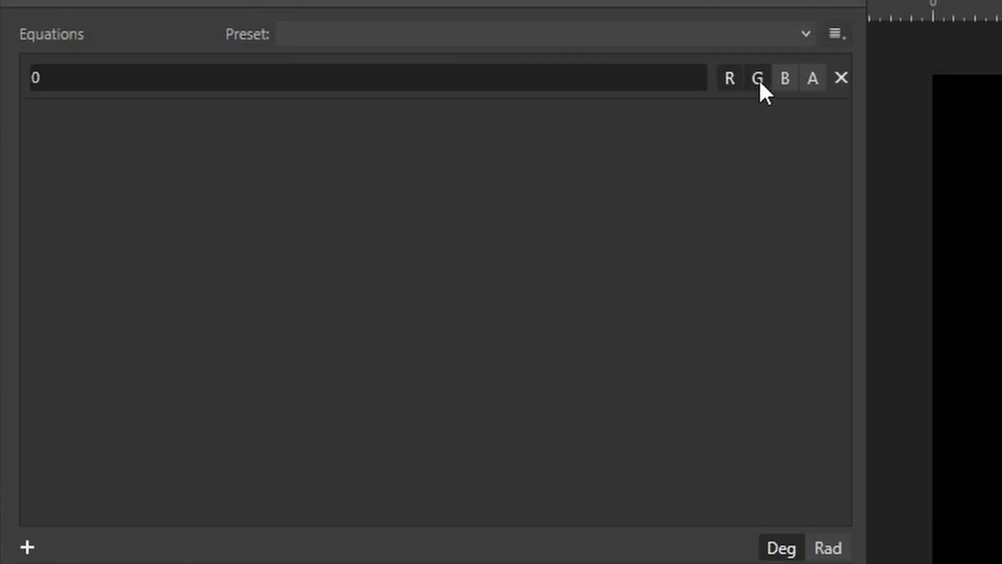
pyautogui.click(49, 79)
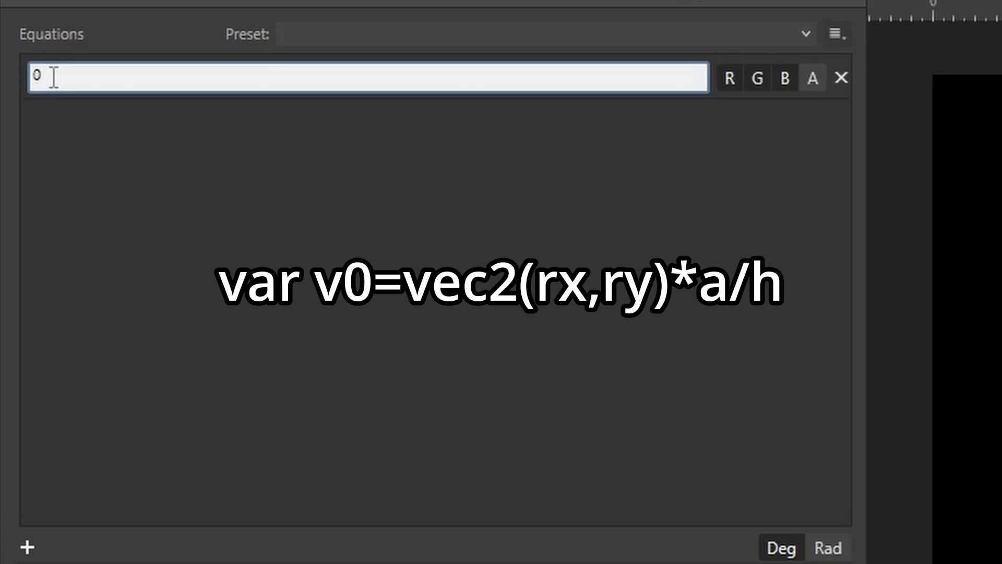
pyautogui.write('var v0=vec2(rx')
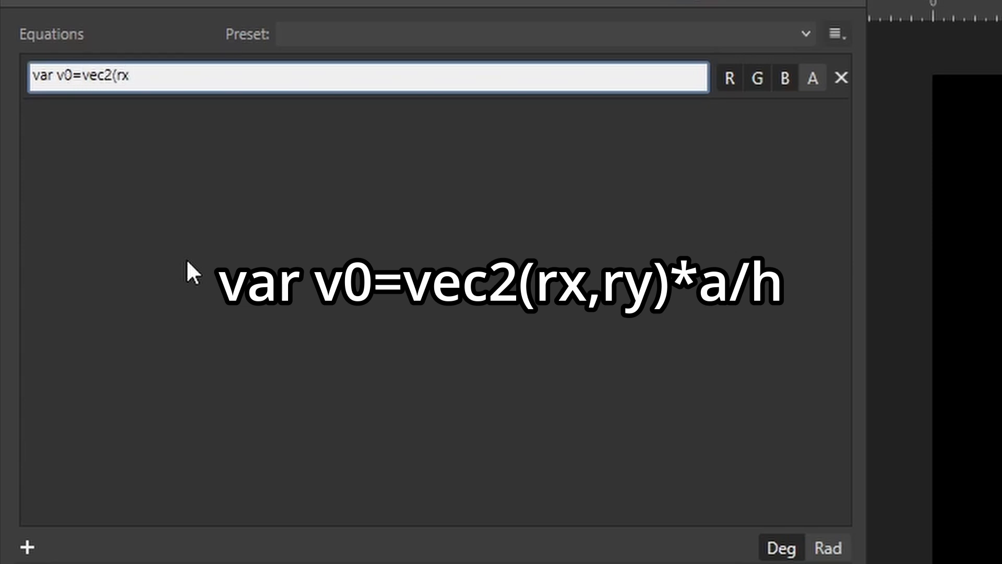
pyautogui.write(',ry')
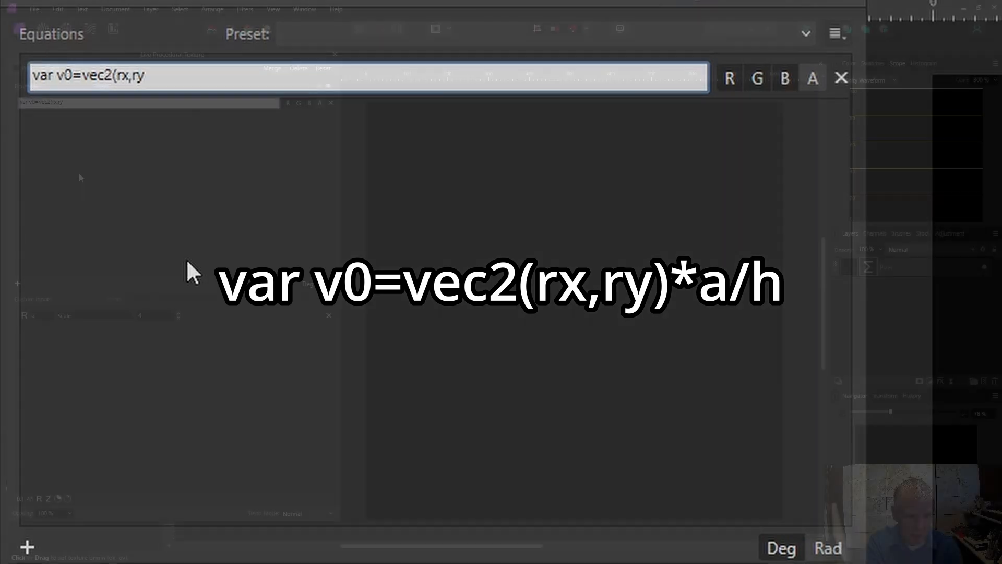
pyautogui.write(')*a')
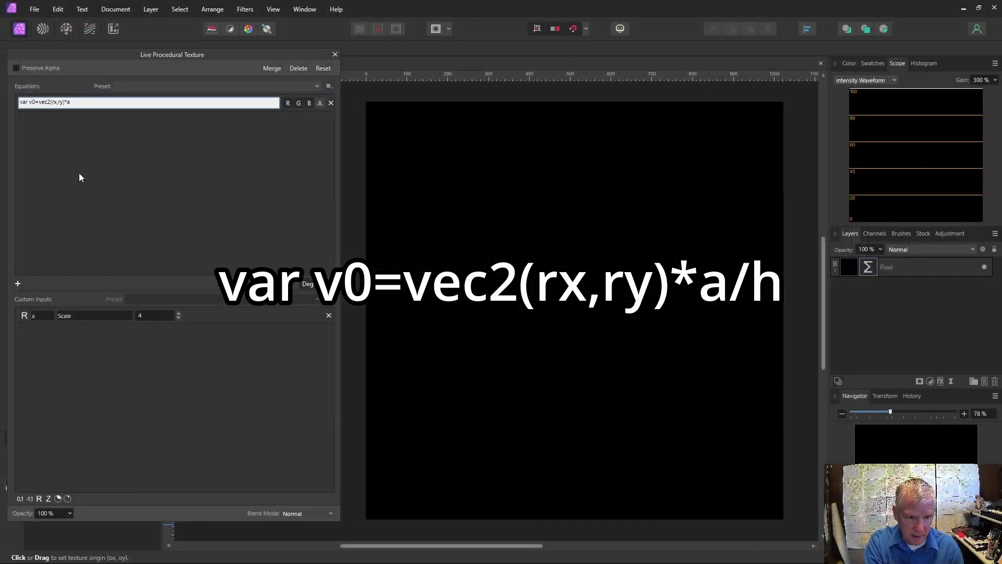
pyautogui.write('/')
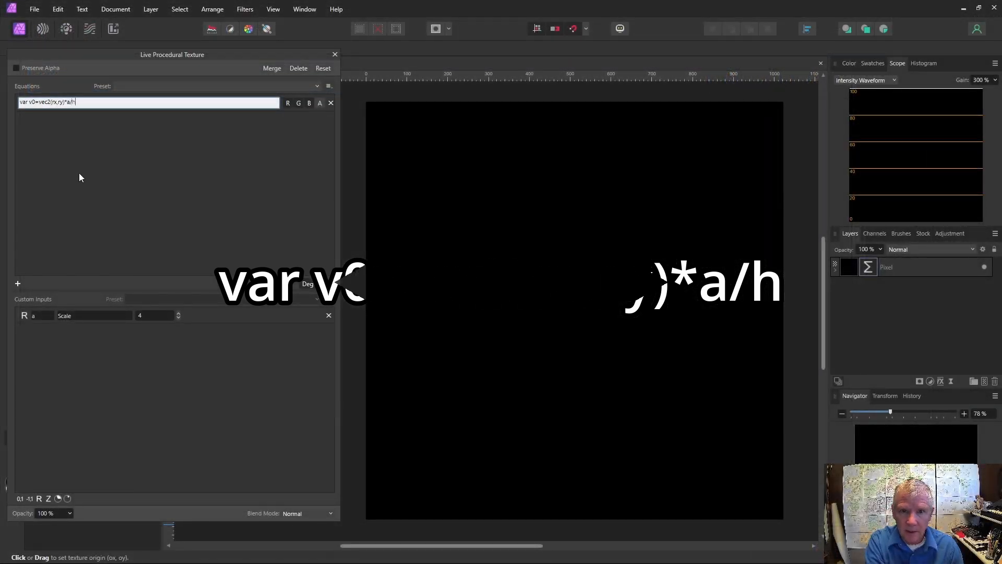
pyautogui.write('h;')
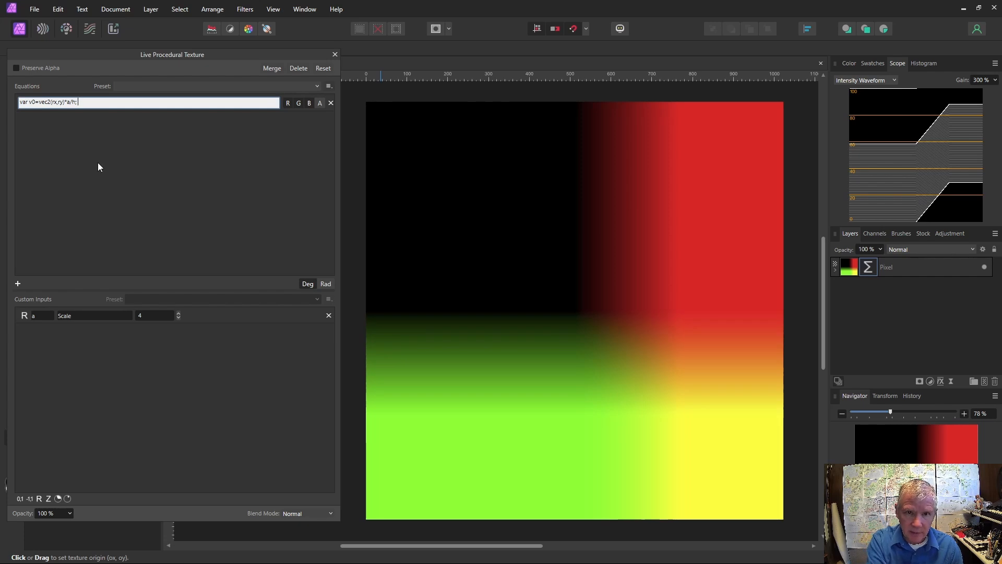
# Append var v=fraction(v0) to the equation and move the texture origin to the canvas's upper-left corner.
pyautogui.write(' var ')
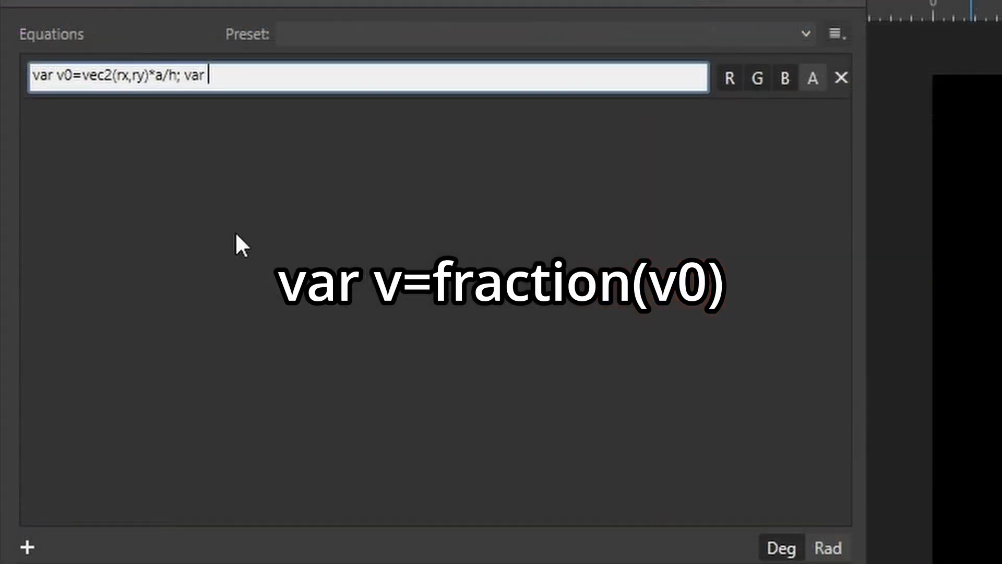
pyautogui.write('v=fraction(v0')
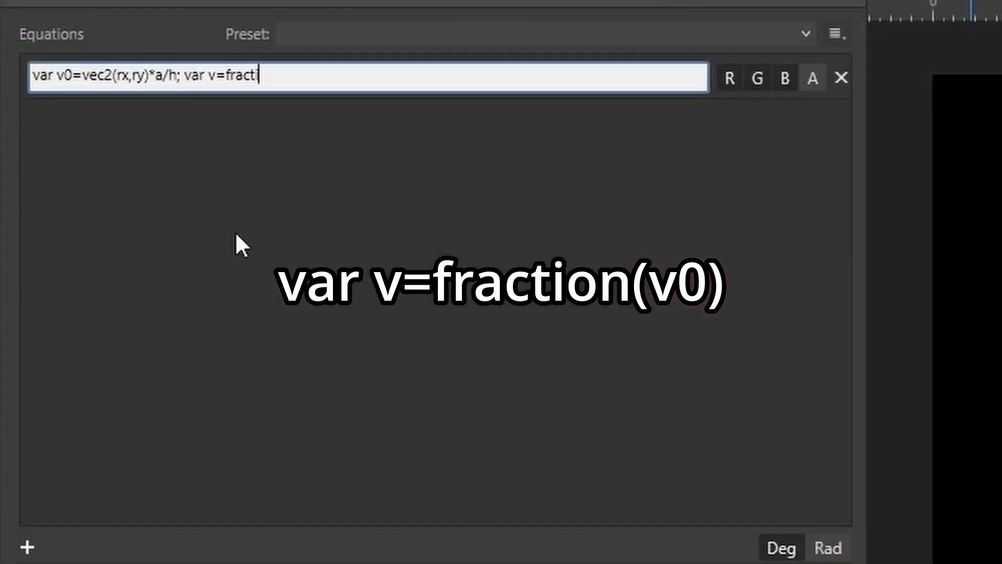
pyautogui.write(')')
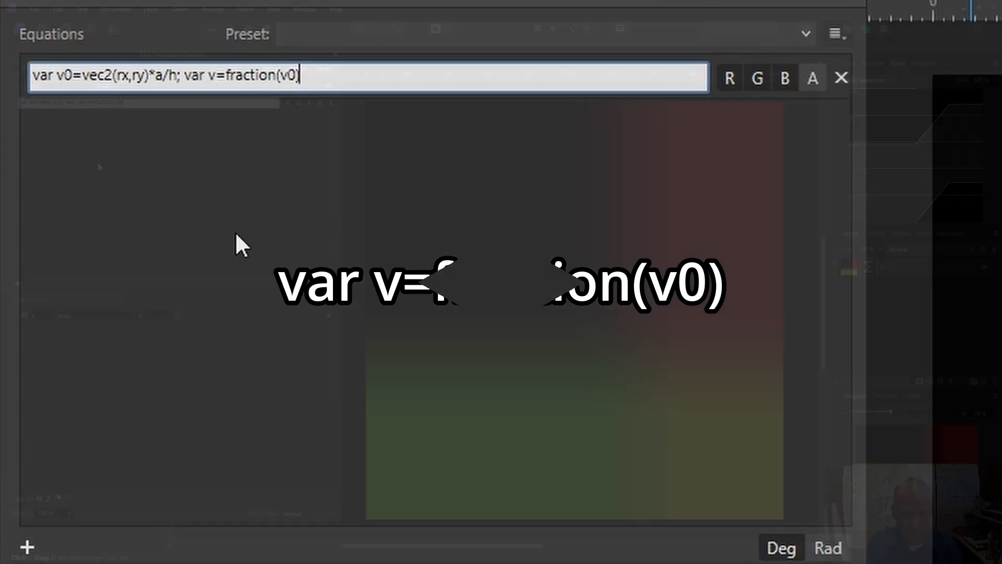
pyautogui.press('Return')
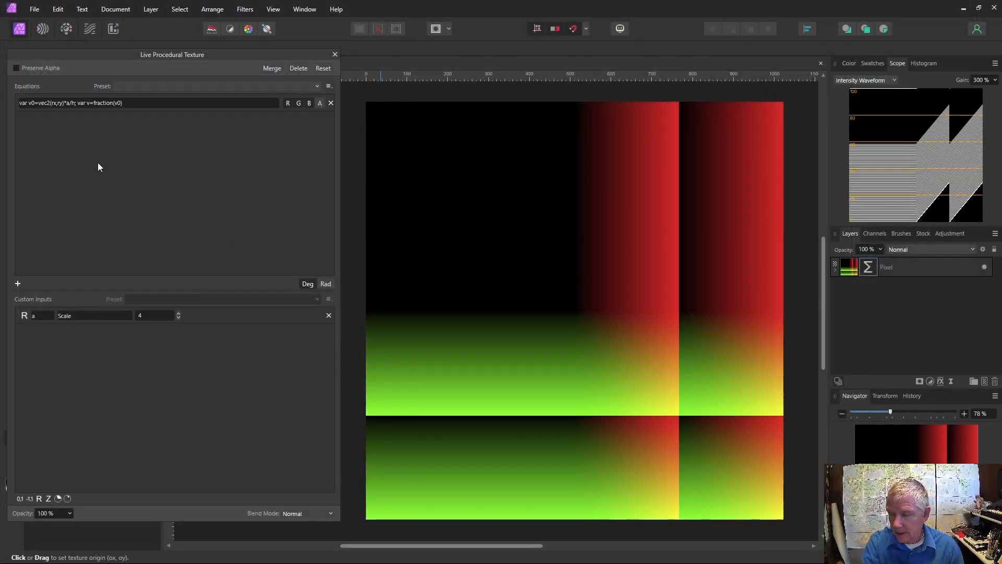
pyautogui.moveTo(671, 402); pyautogui.dragTo(378, 95)
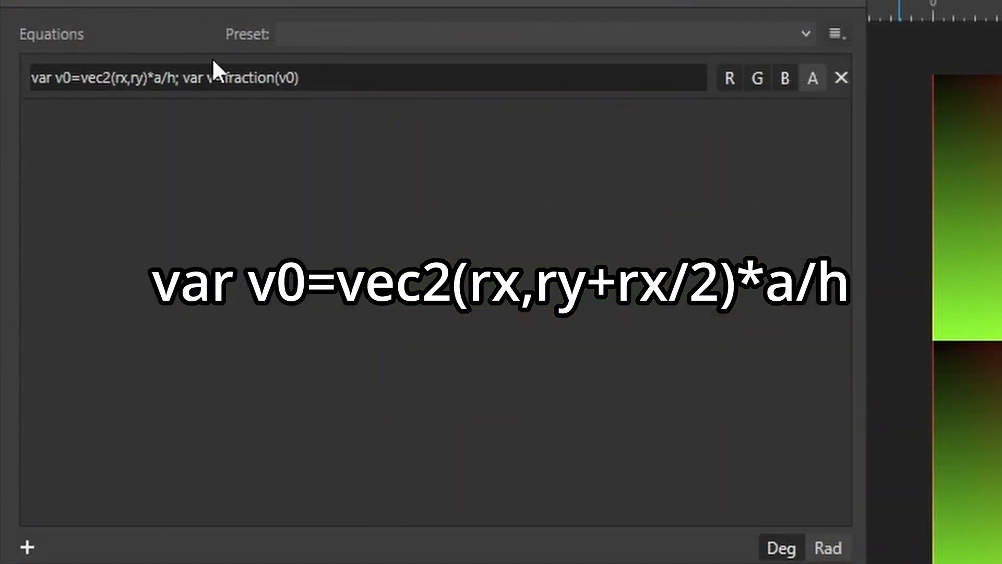
# Skew the tile grid by changing the second vec2 component of v0 to ry+rx/2.
pyautogui.click(147, 82)
pyautogui.click(145, 83)
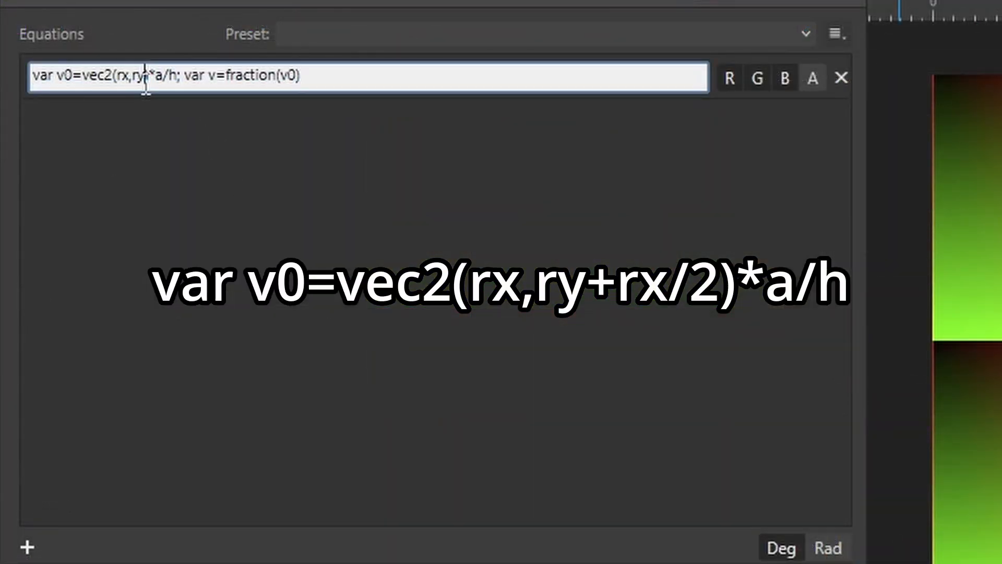
pyautogui.write('+')
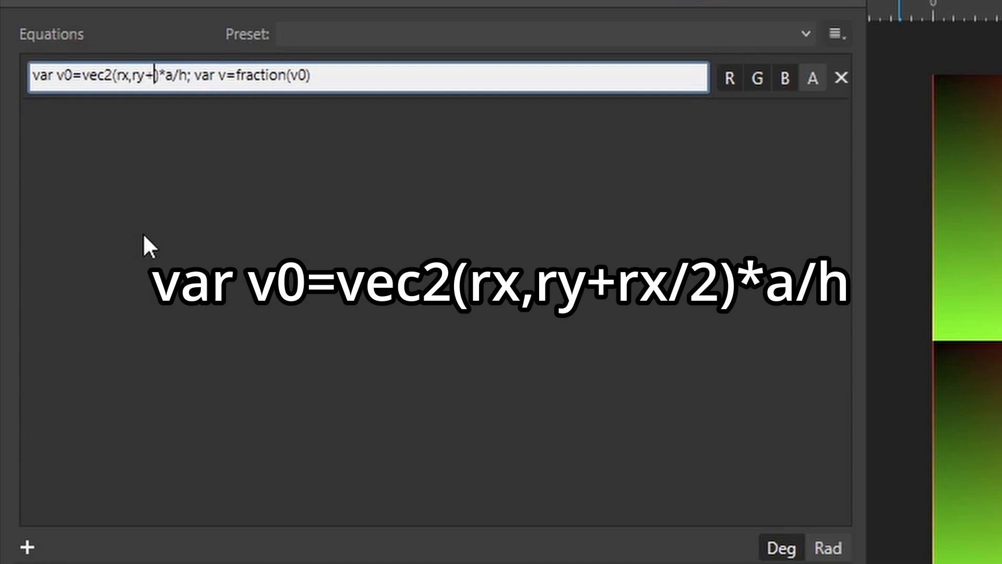
pyautogui.write('rx/')
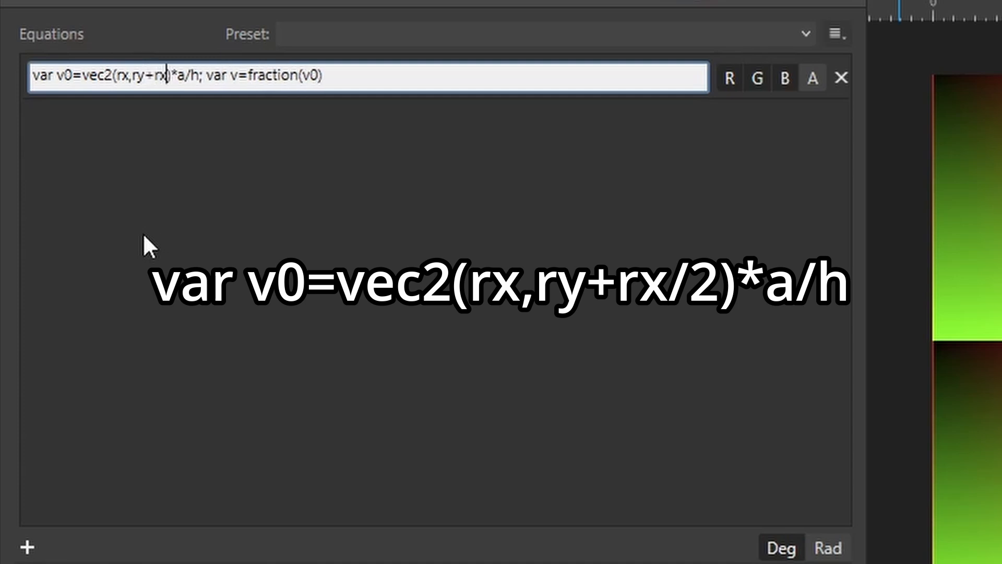
pyautogui.write('2')
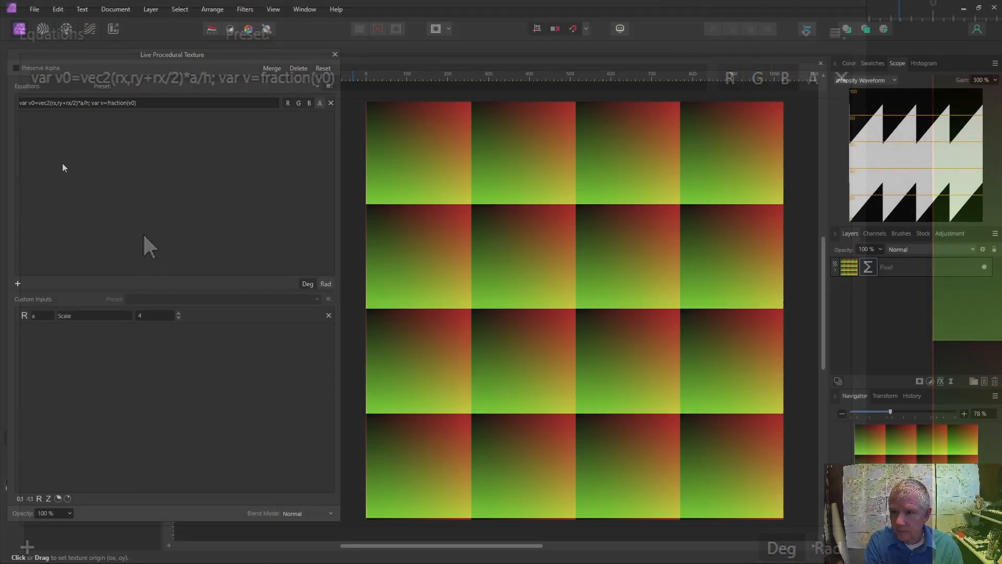
pyautogui.press('Return')
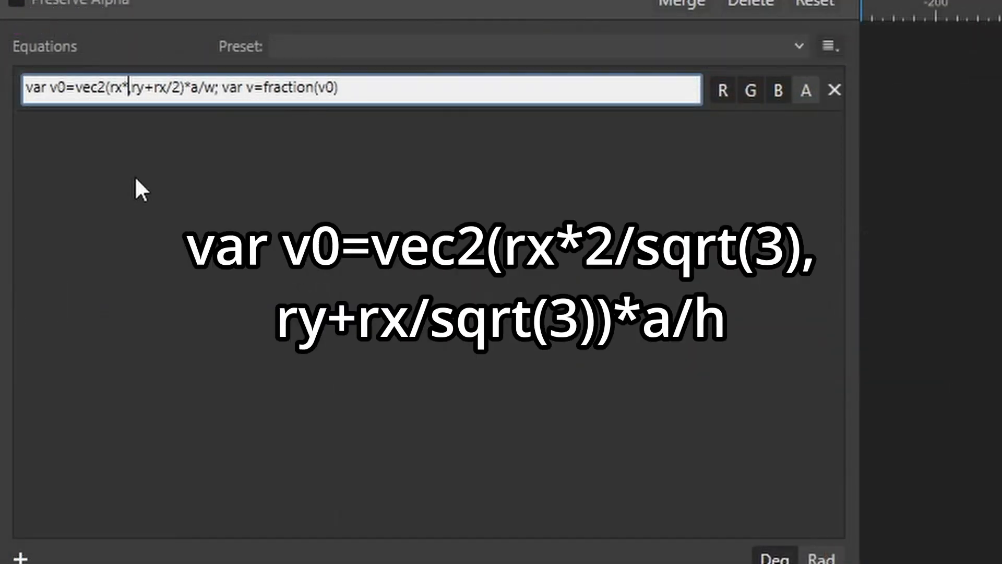
# Change the vector in the v0 equation to vec2(rx*2/sqrt(3),ry+rx/sqrt(3)).
pyautogui.write('2/')
pyautogui.write('sqrt')
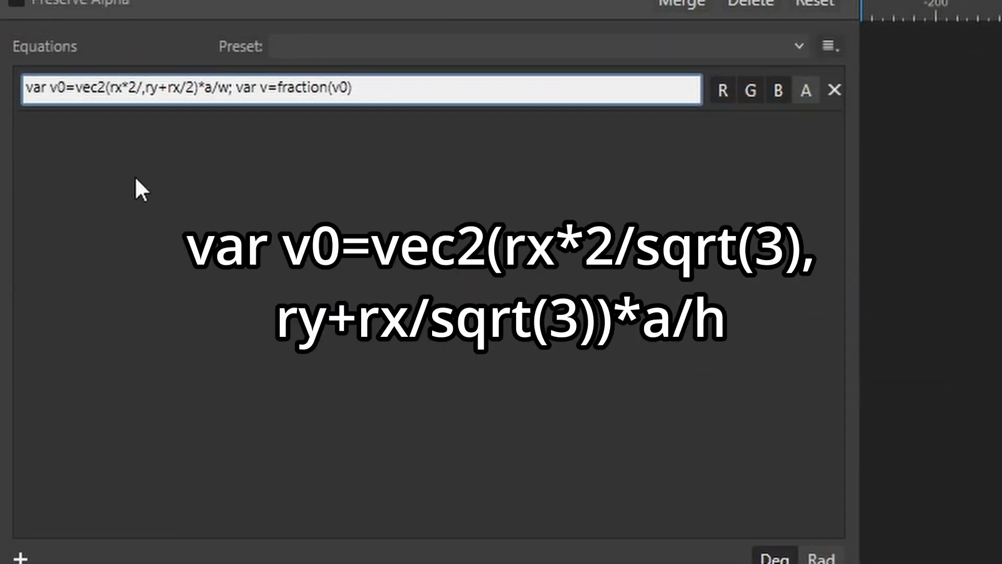
pyautogui.write('(3),')
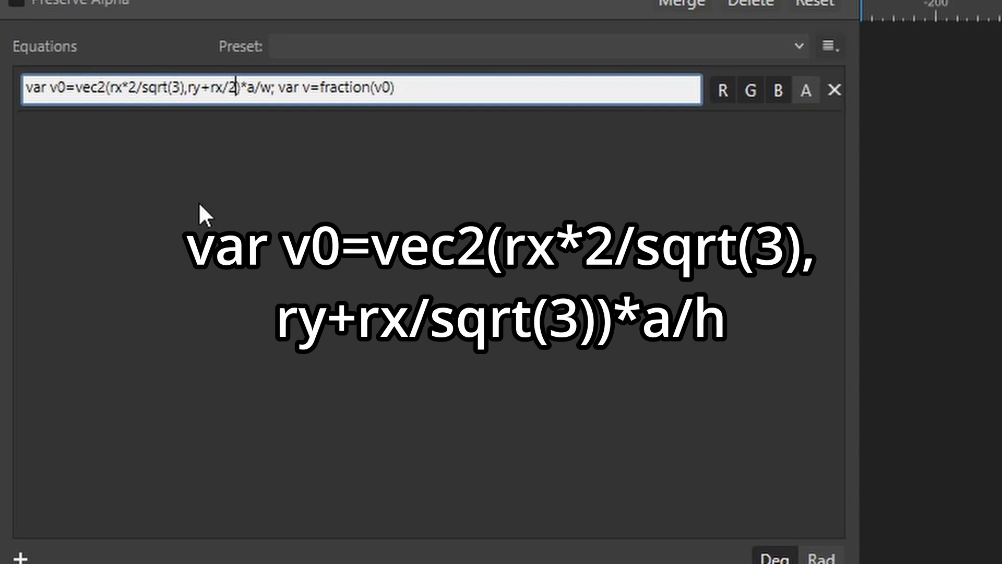
pyautogui.press('BackSpace')
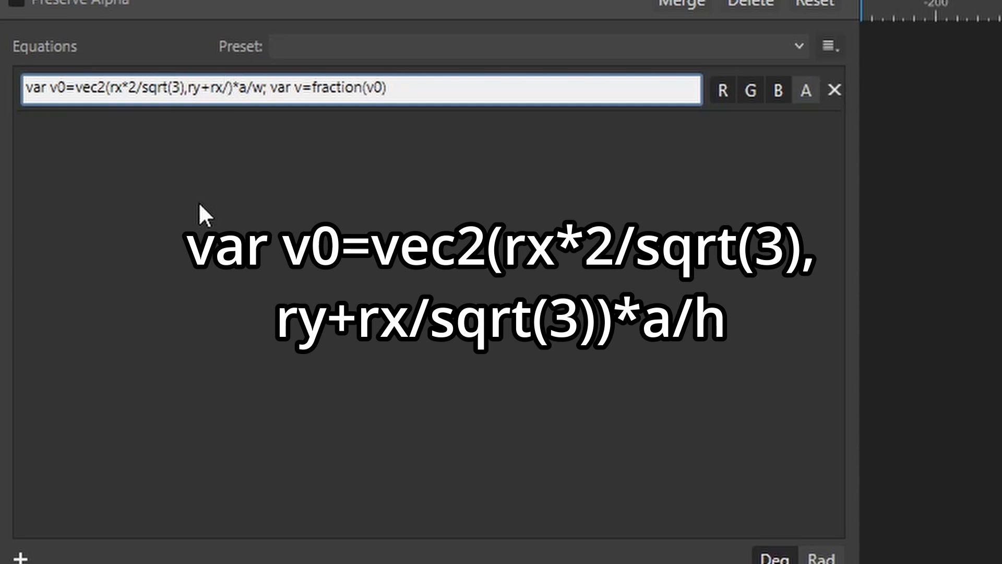
pyautogui.write('sqrt(3)')
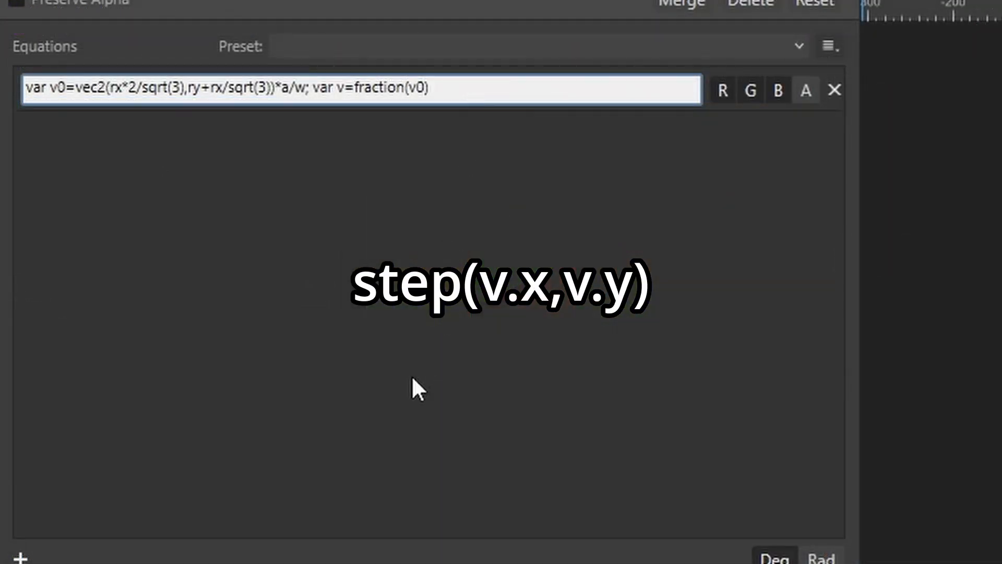
# Append step(v.x,v.y) to the end of the equation.
pyautogui.write('; step(v.x,v.y')
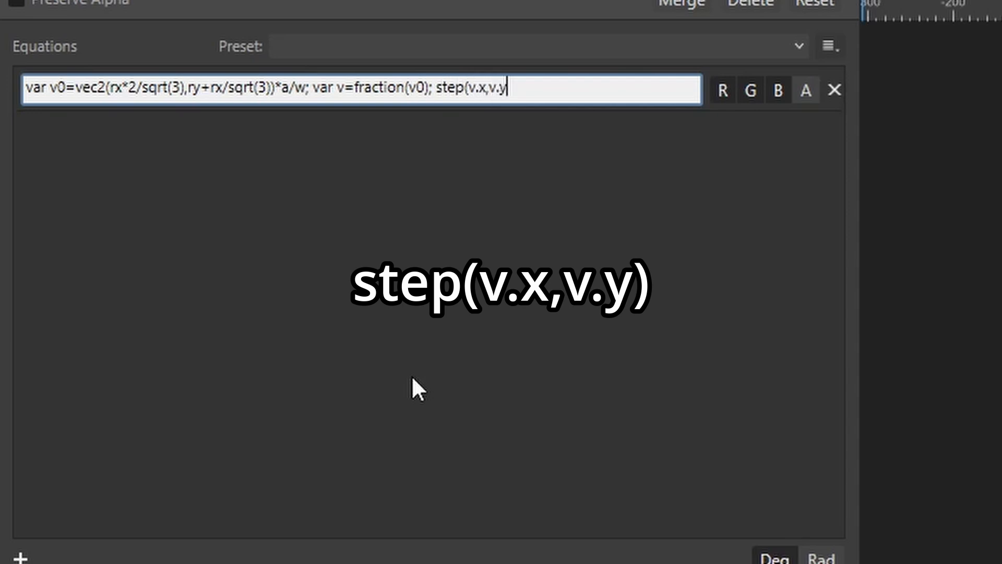
pyautogui.write(')')
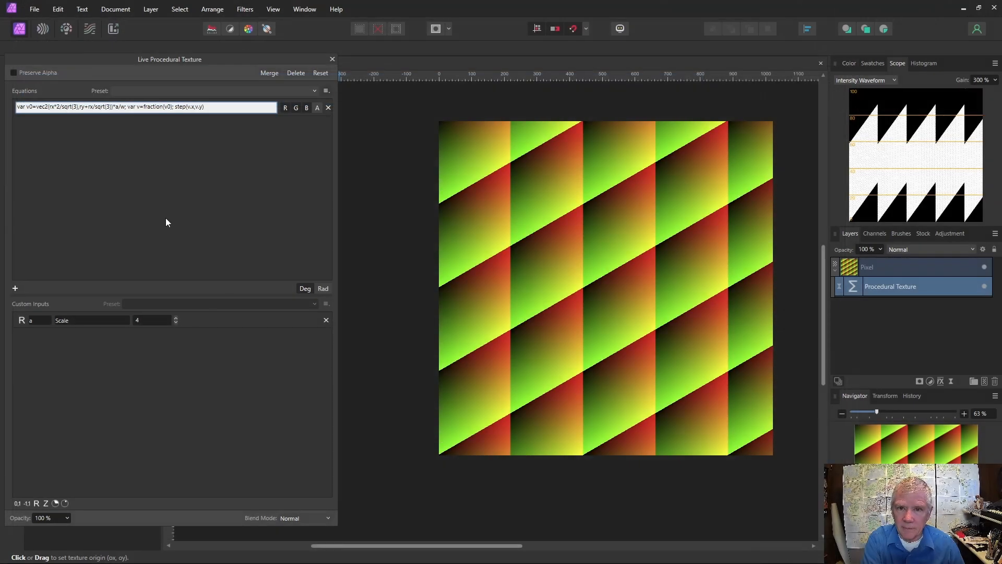
pyautogui.press('Return')
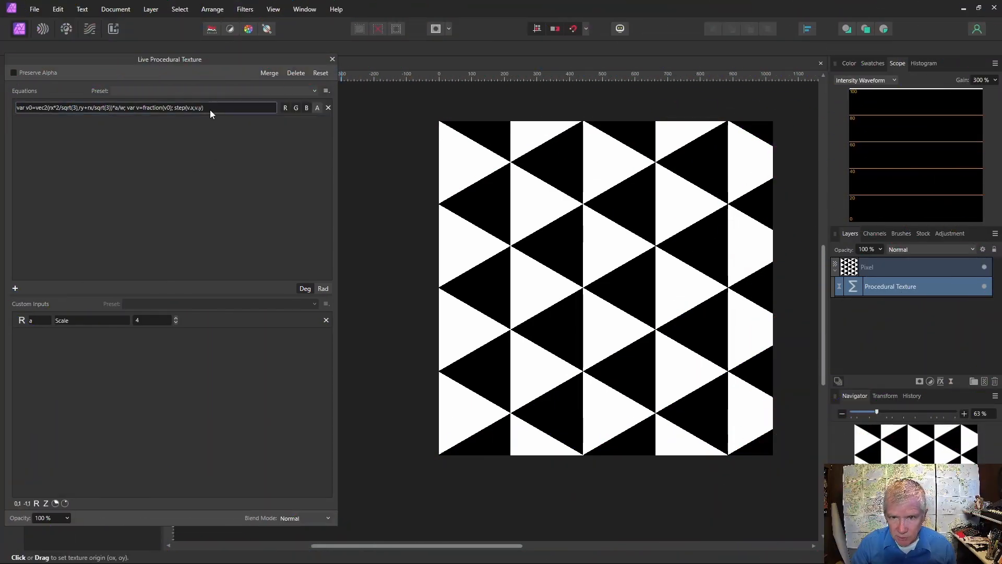
# Remove the step(v.x,v.y) expression from the end of the equation.
pyautogui.click(210, 111)
pyautogui.click(211, 114)
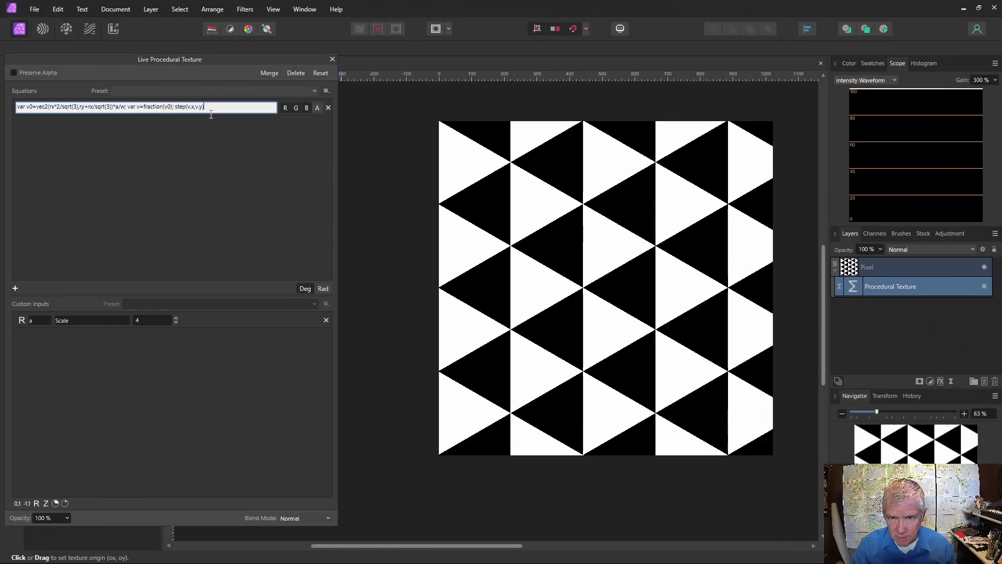
pyautogui.press('BackSpace')
pyautogui.press('BackSpace')
pyautogui.press('BackSpace')
pyautogui.press('BackSpace')
pyautogui.press('BackSpace')
pyautogui.press('BackSpace')
pyautogui.press('BackSpace')
pyautogui.press('BackSpace')
pyautogui.press('BackSpace')
pyautogui.press('BackSpace')
pyautogui.press('BackSpace')
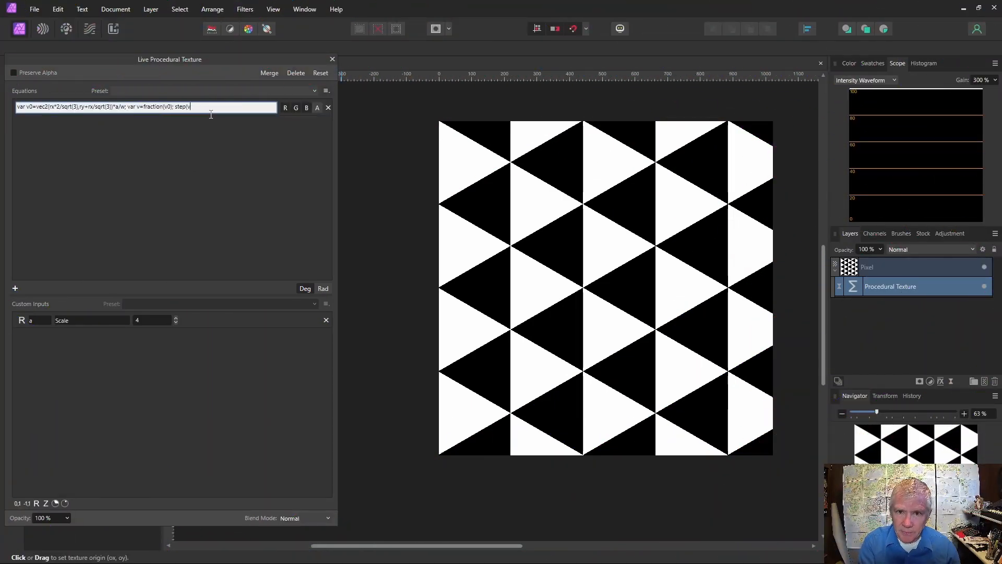
pyautogui.press('BackSpace')
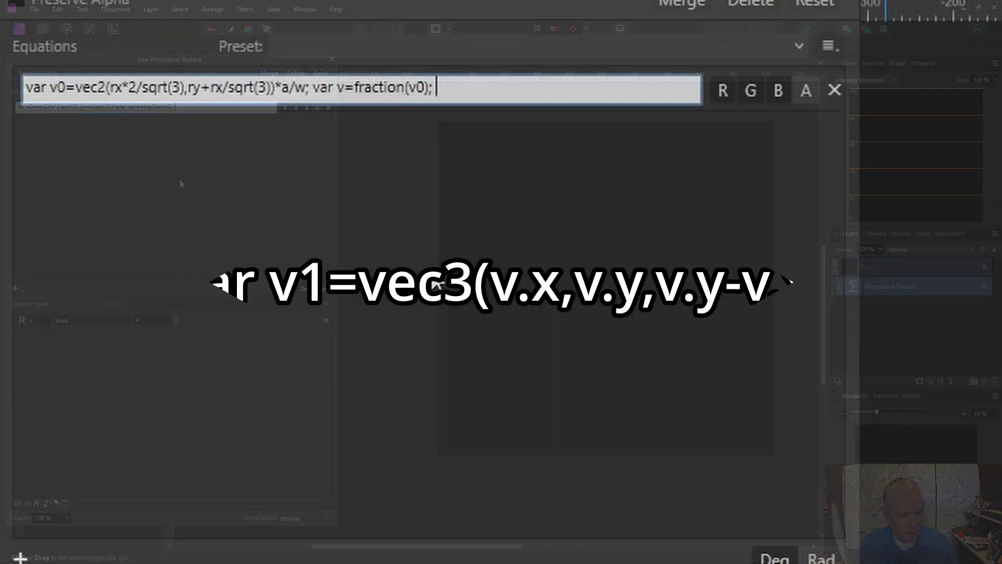
# Append var v1=vec3(v.x,v.y,v.y-v.x) to the equation after the fraction(v0) definition.
pyautogui.write('var v')
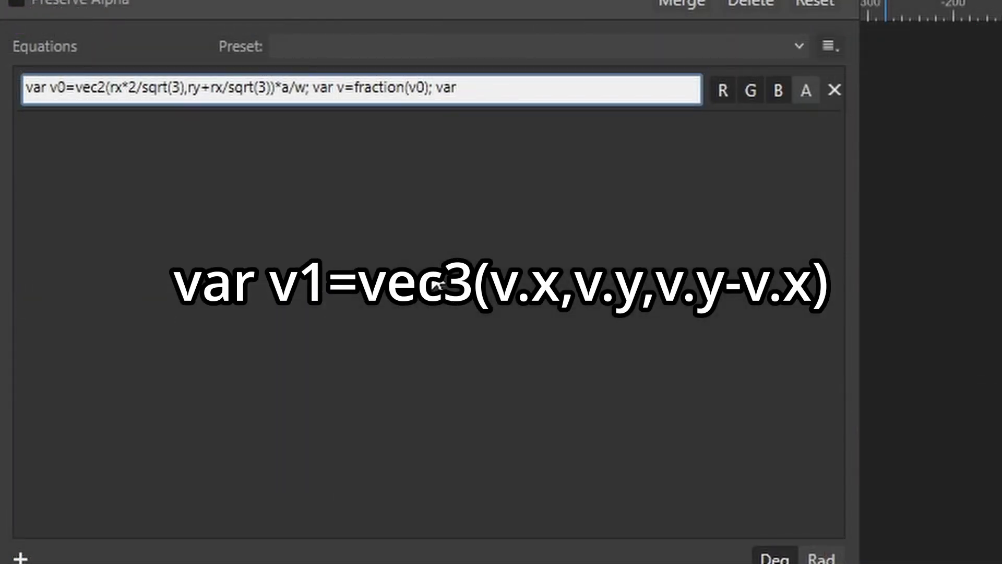
pyautogui.write('1=vec3(v.')
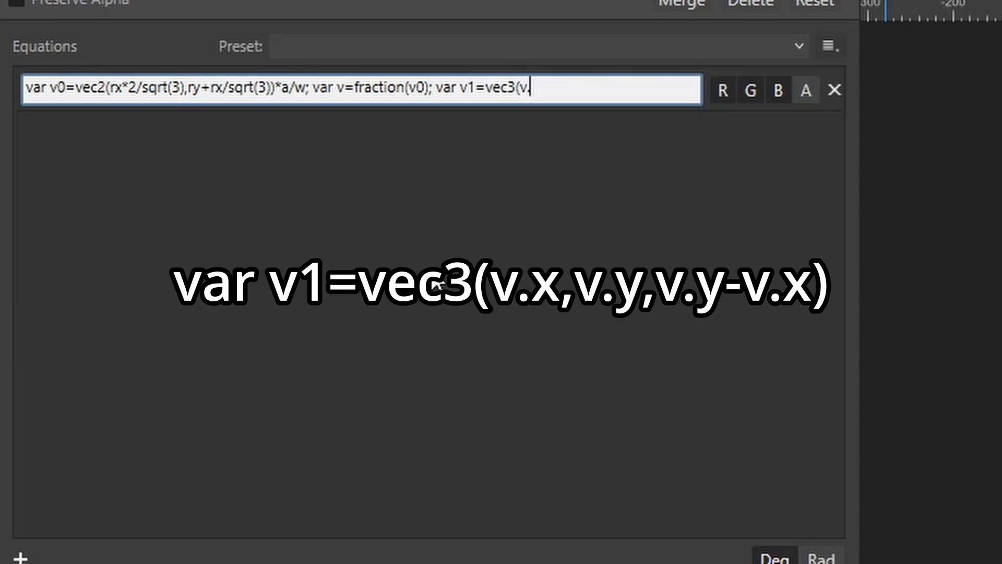
pyautogui.write('x,v.y,v.y-v.x)')
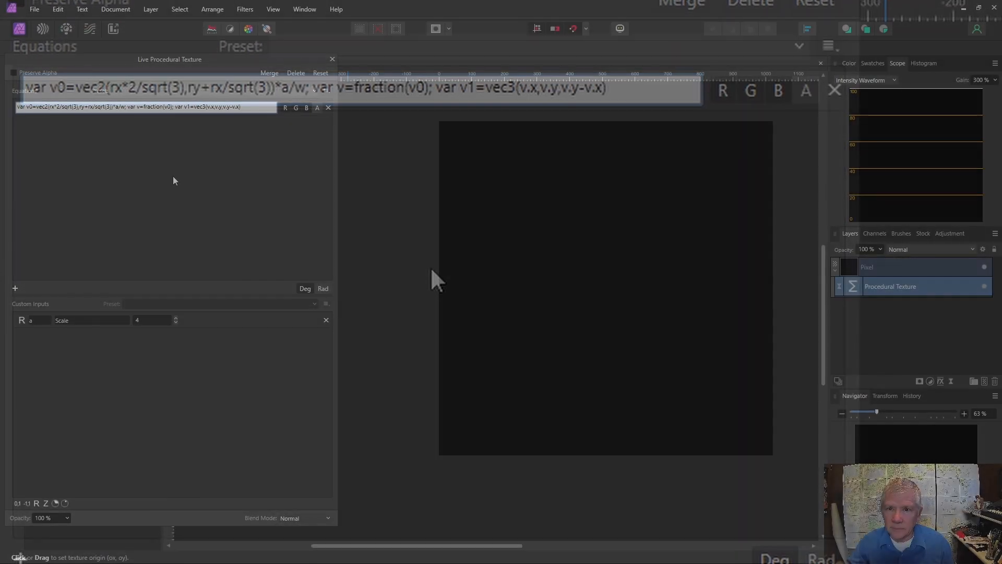
pyautogui.press('Return')
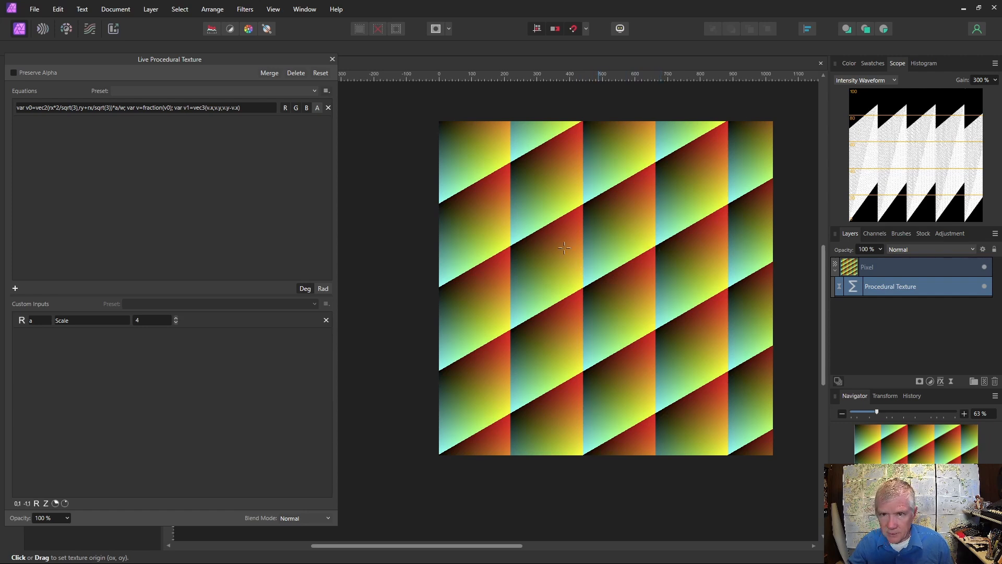
# Change the v1 definition in the equation to vec3(v.x,v.y-v.x,1-v.y).
pyautogui.click(217, 112)
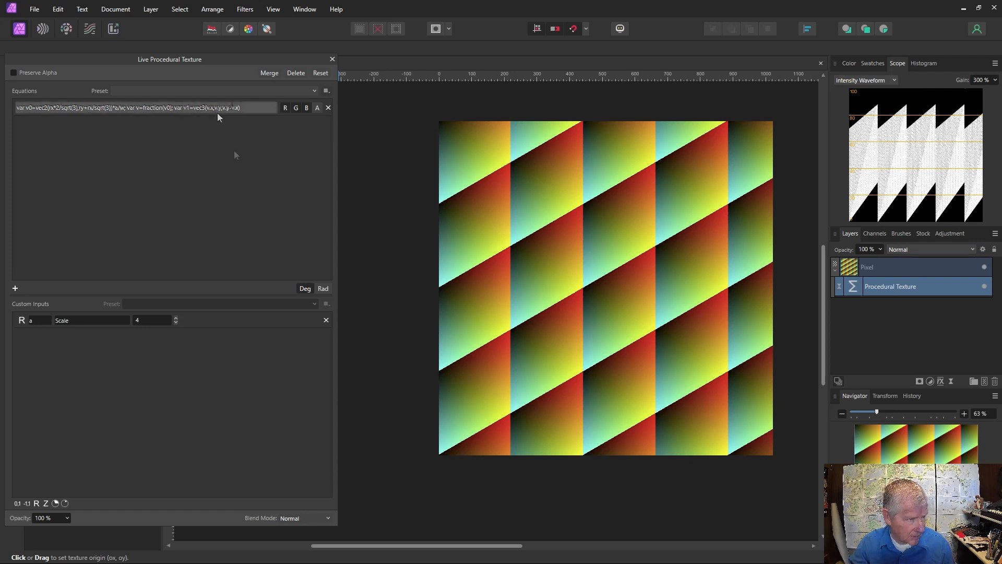
pyautogui.press('Delete')
pyautogui.press('Delete')
pyautogui.press('Delete')
pyautogui.press('Delete')
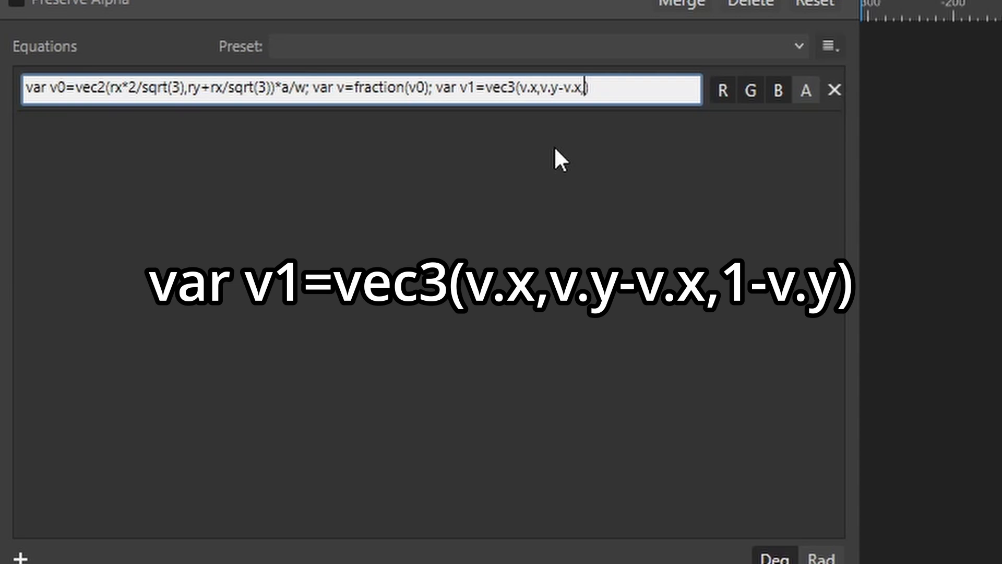
pyautogui.write('1-v.y')
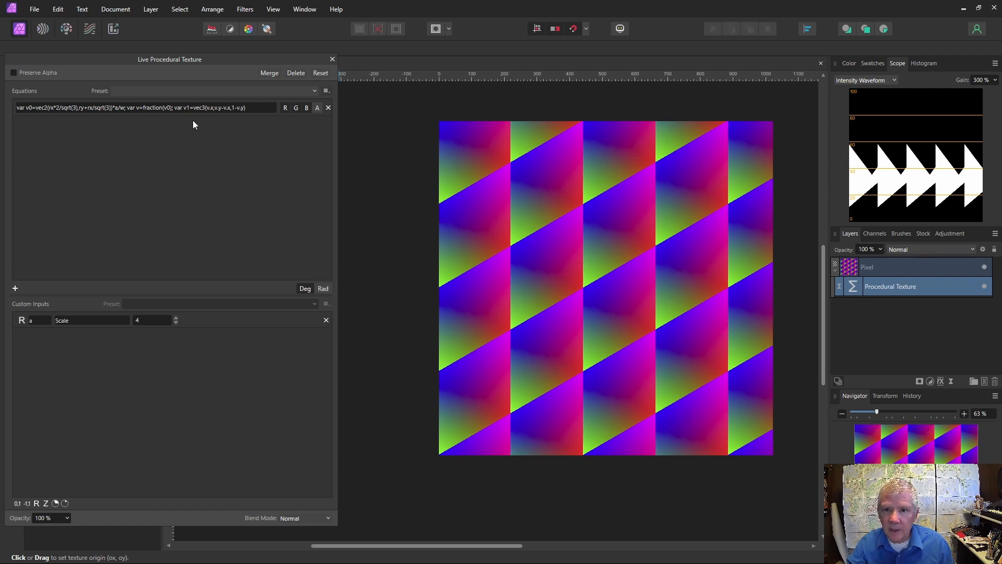
# Append var v2=vec3(1-v.x,v.x-v.y,v.y) to the equation after the v1 definition.
pyautogui.click(249, 107)
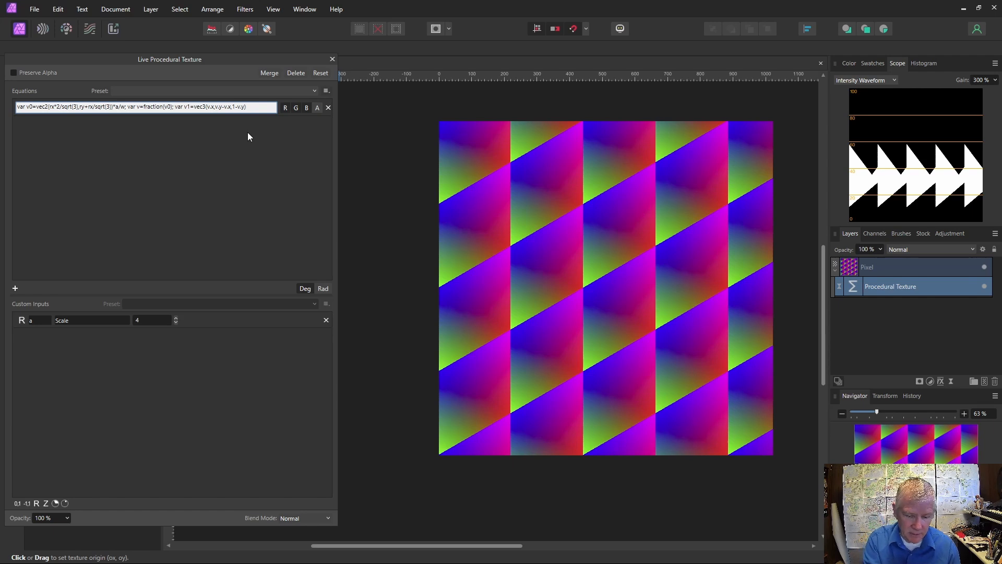
pyautogui.write('; var')
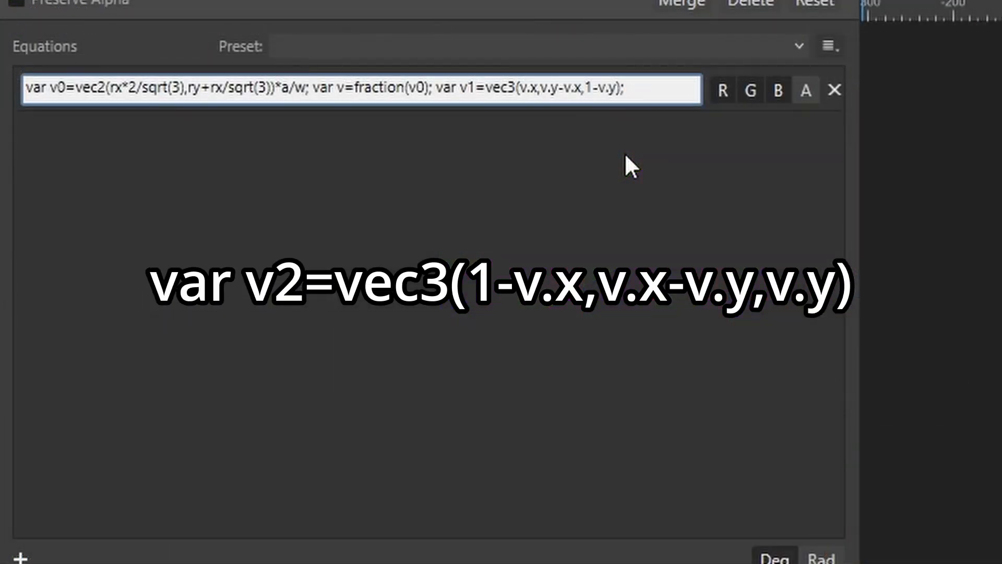
pyautogui.write(' v2=vec3(')
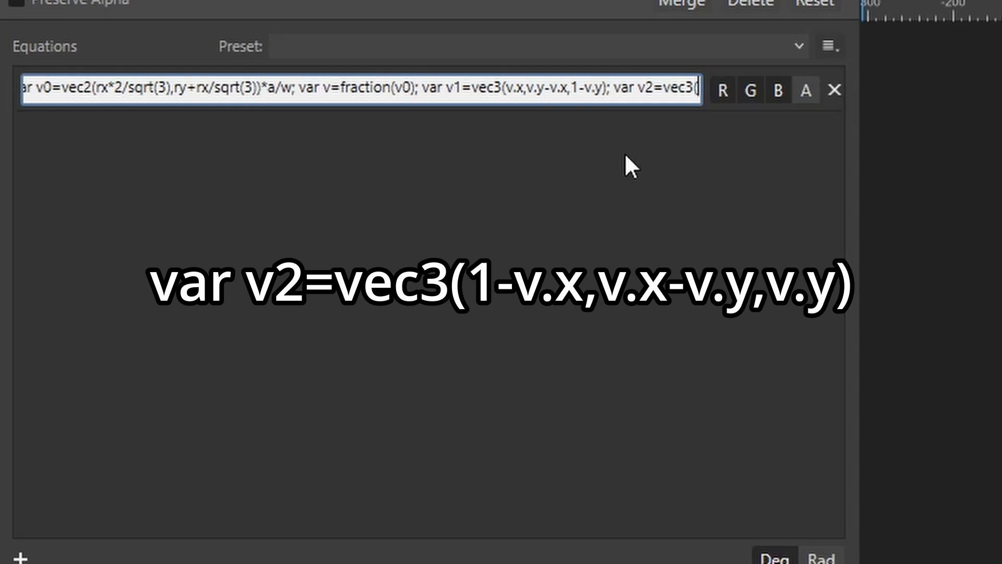
pyautogui.write('1')
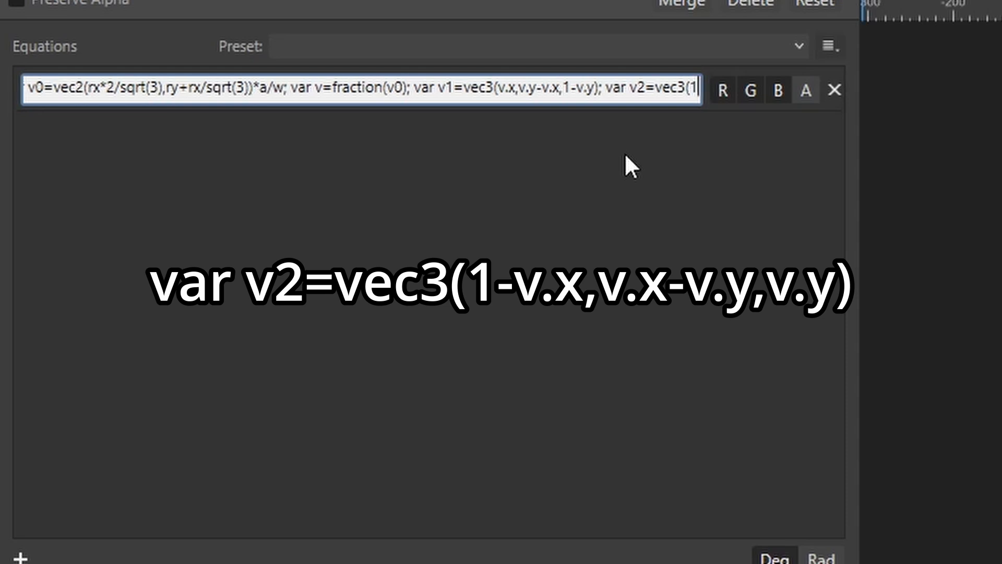
pyautogui.write('-v.x,v')
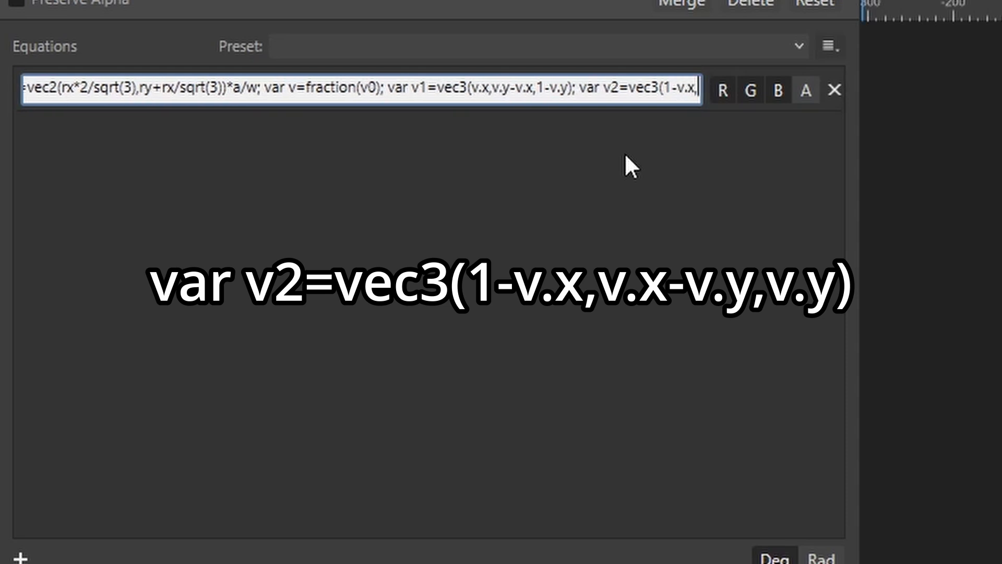
pyautogui.write('.x-')
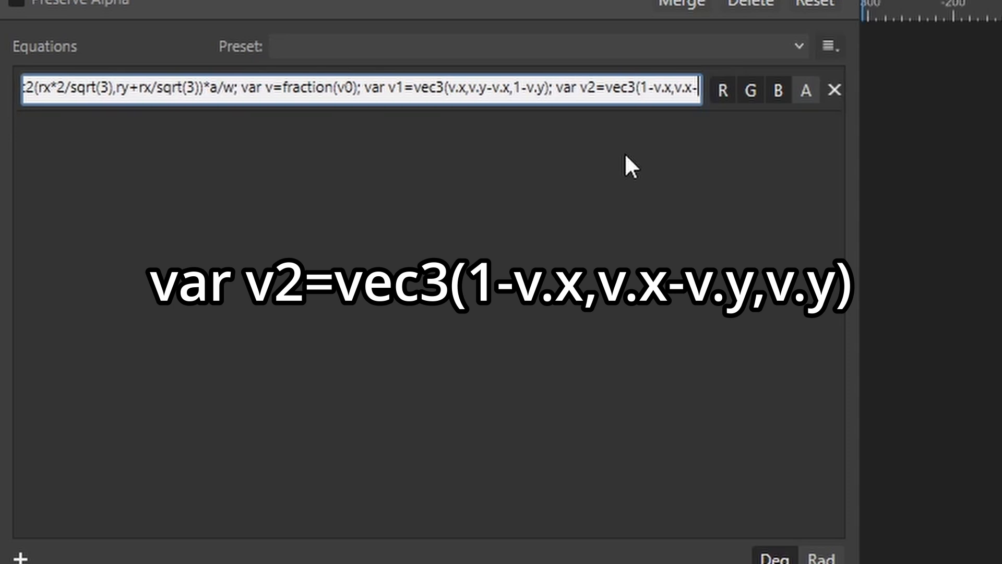
pyautogui.write('v.y,v.')
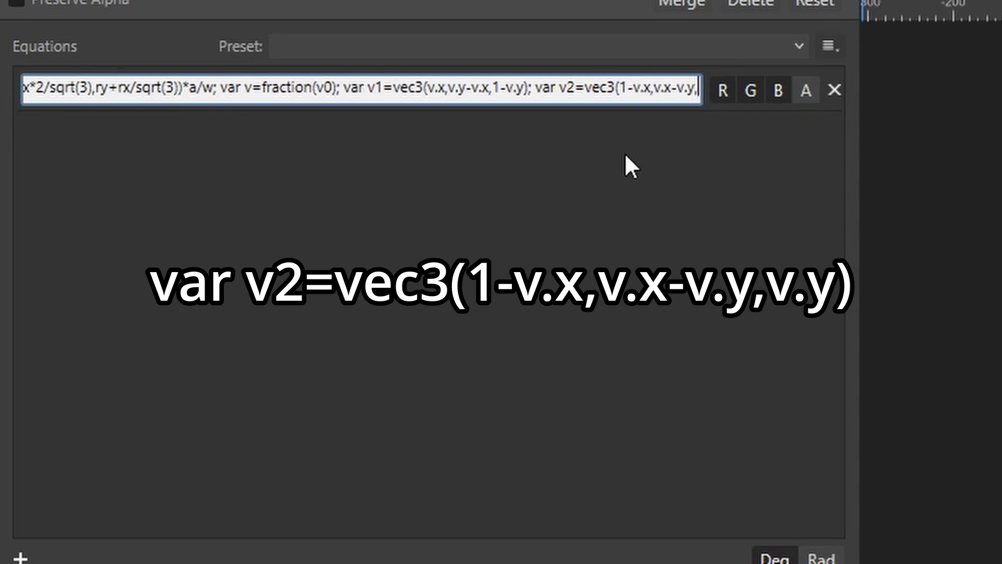
pyautogui.write('y)')
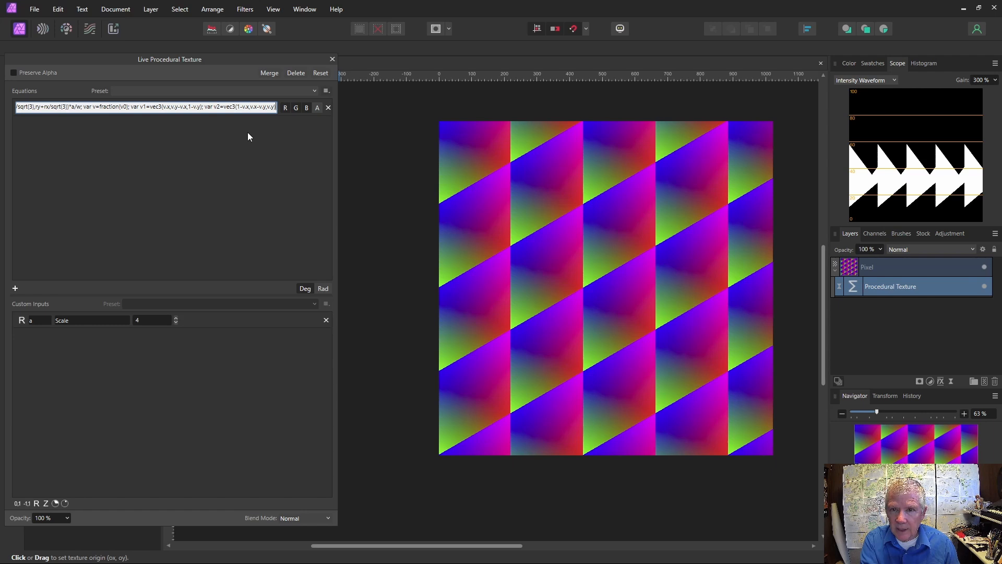
pyautogui.press('Return')
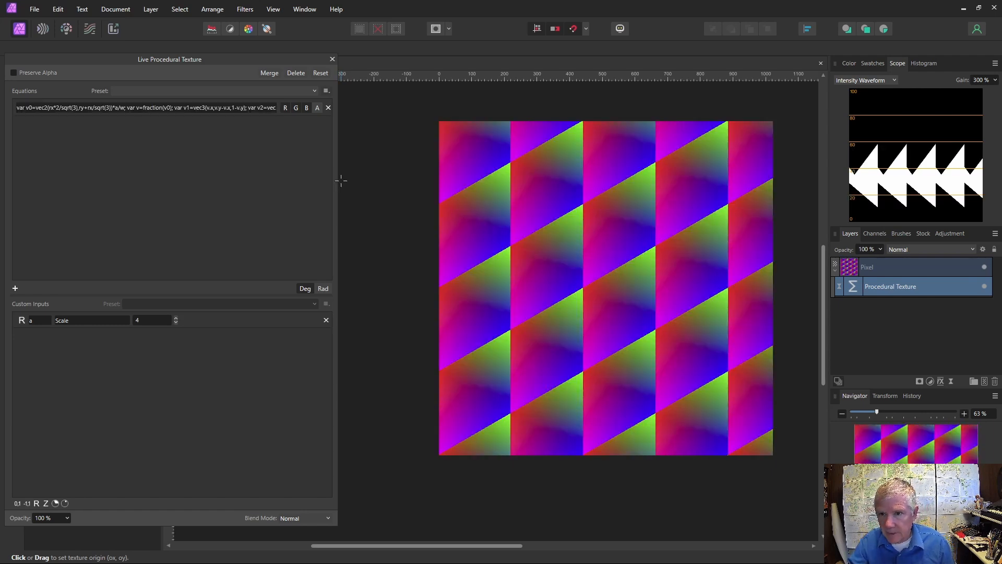
# Widen the Live Procedural Texture dialog so the whole equation fits with room for more text.
pyautogui.moveTo(336, 181); pyautogui.dragTo(416, 182)
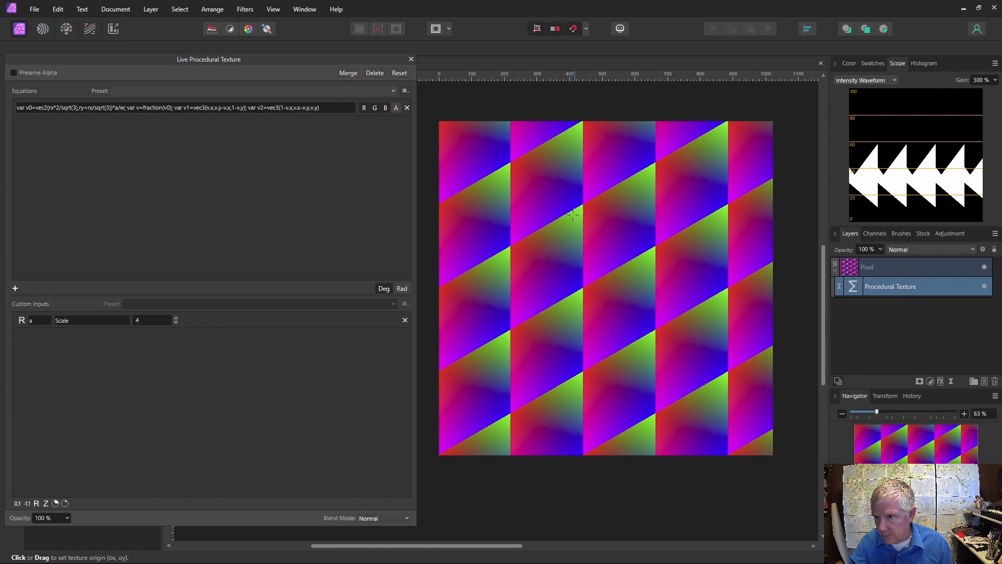
pyautogui.tripleClick(318, 107)
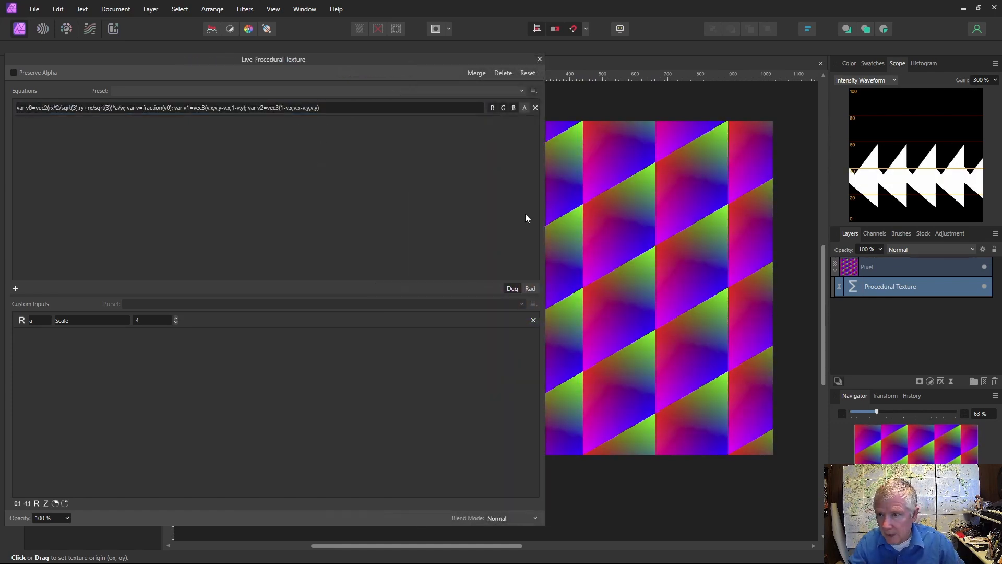
pyautogui.moveTo(543, 216); pyautogui.dragTo(540, 216)
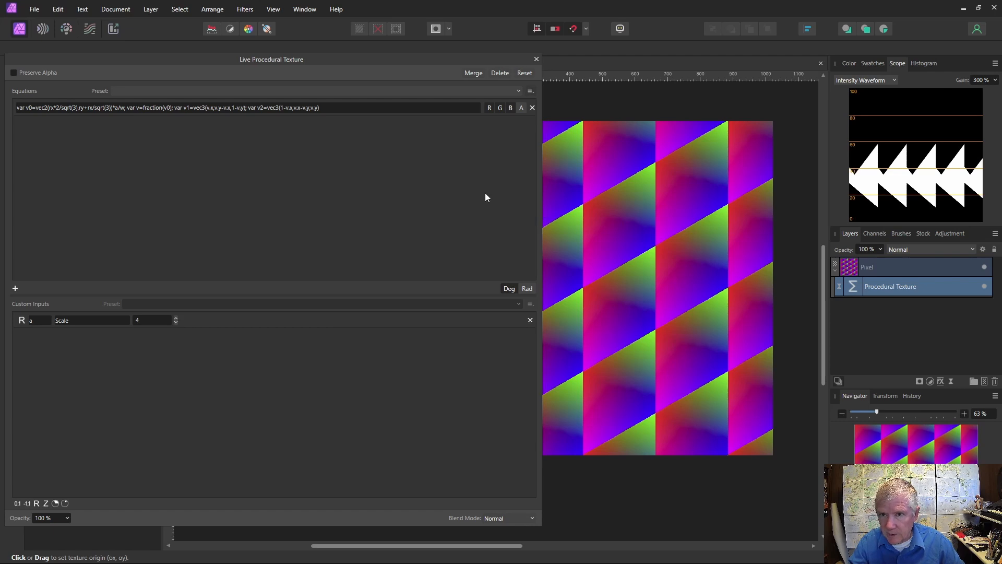
# Append var v3=v1*step(v.x,v.y)+v2*step(v.y,v.x) to the equation after the v2 definition.
pyautogui.click(329, 108)
pyautogui.click(327, 107)
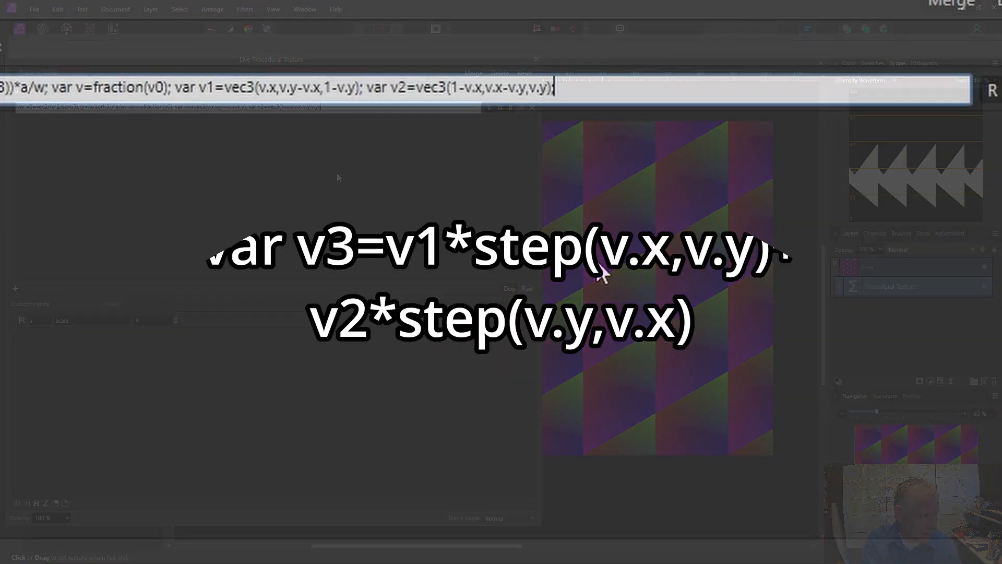
pyautogui.write('var v')
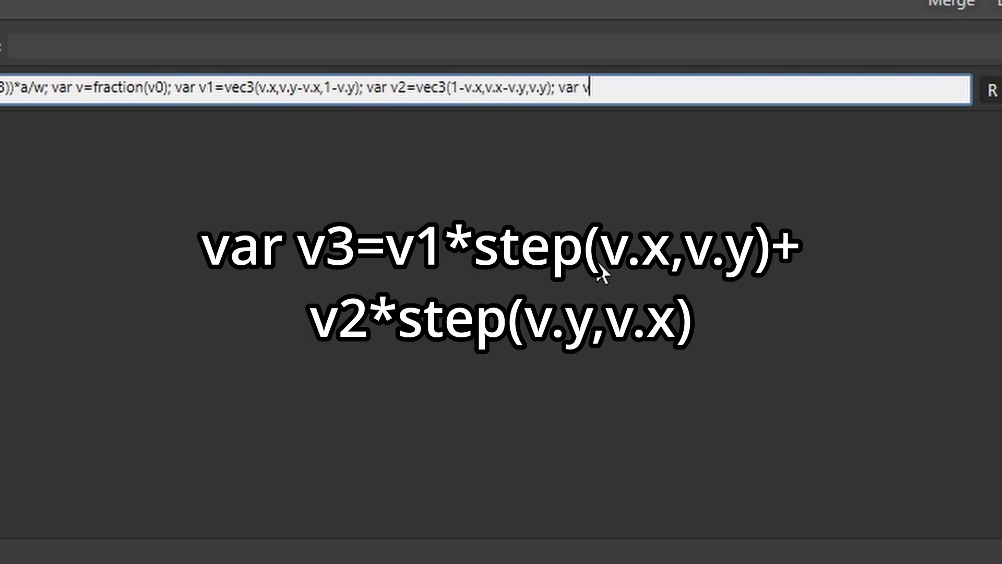
pyautogui.write('3=v1*step')
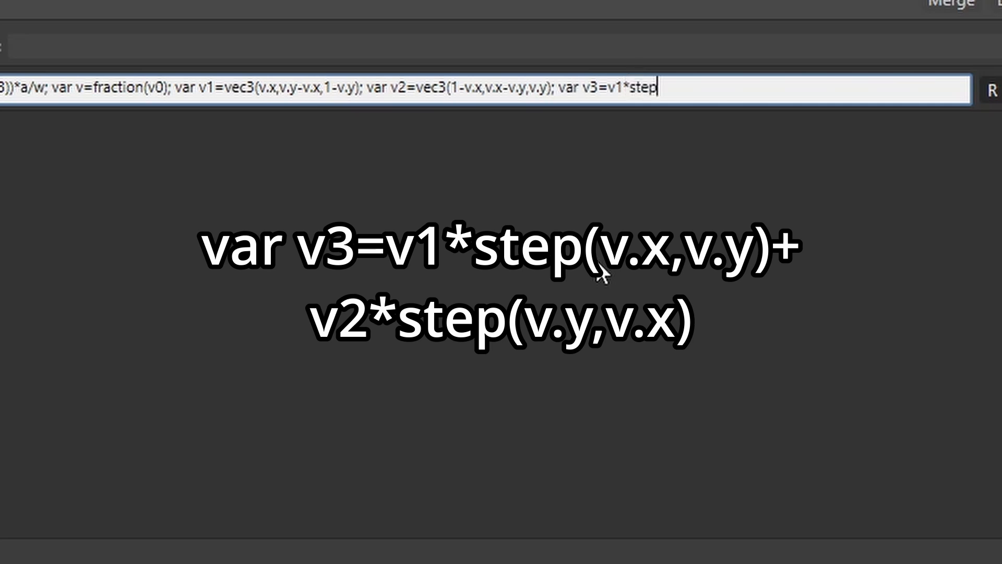
pyautogui.write('(v.x,v.y)+v2*s')
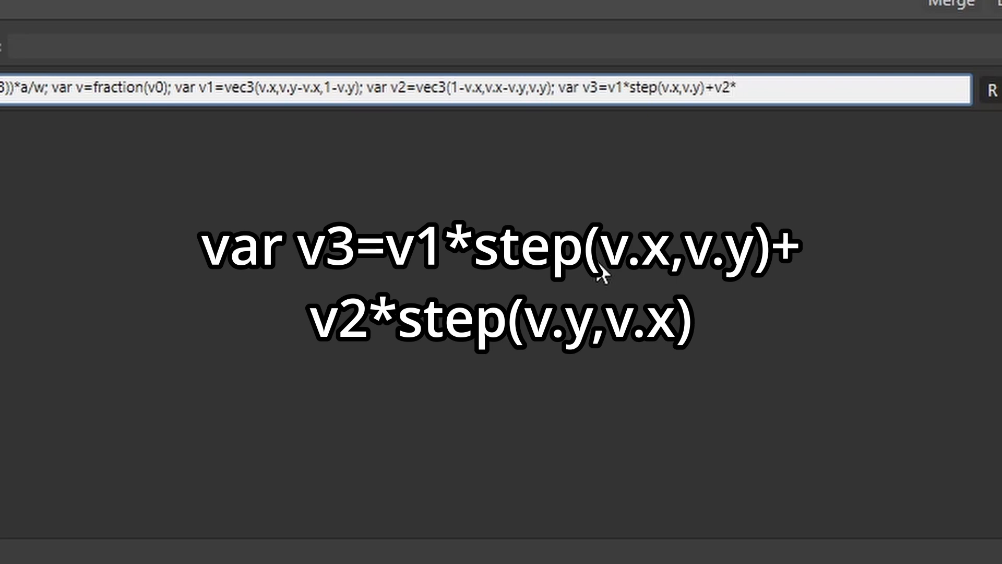
pyautogui.write('tep(v.y,v.x')
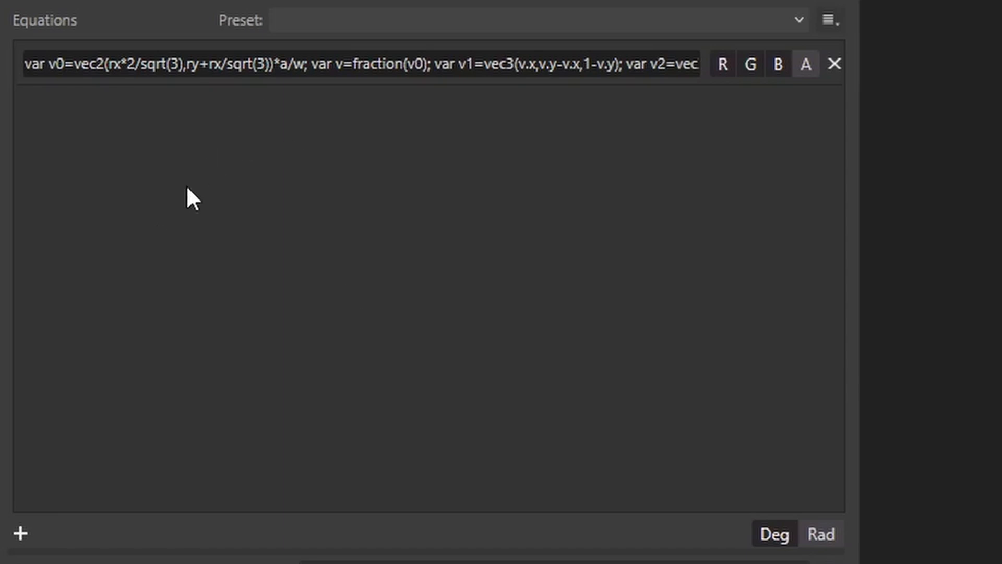
# Add a second equation and fill it with a copy of the first equation's full text.
pyautogui.click(20, 532)
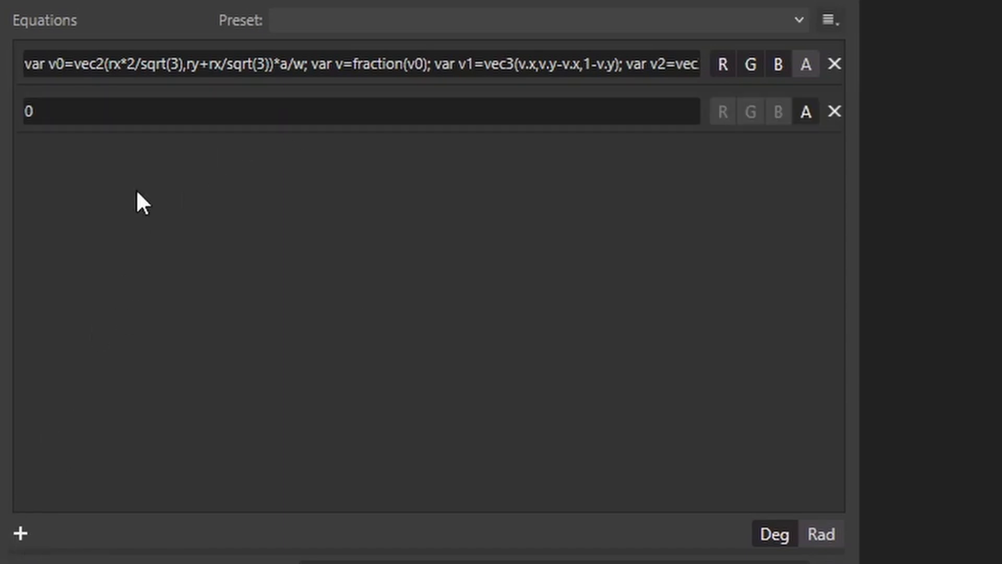
pyautogui.click(136, 65)
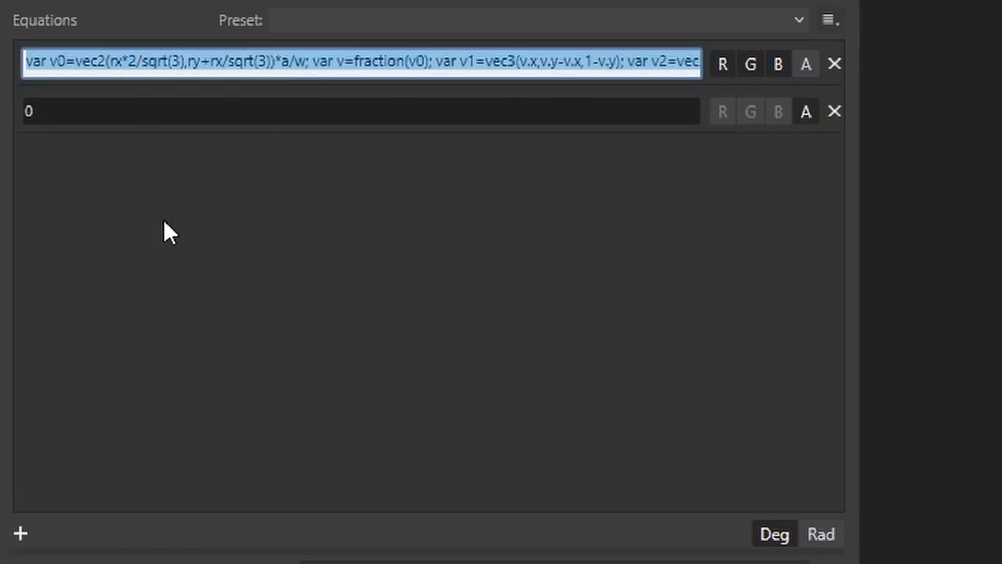
pyautogui.click(188, 118)
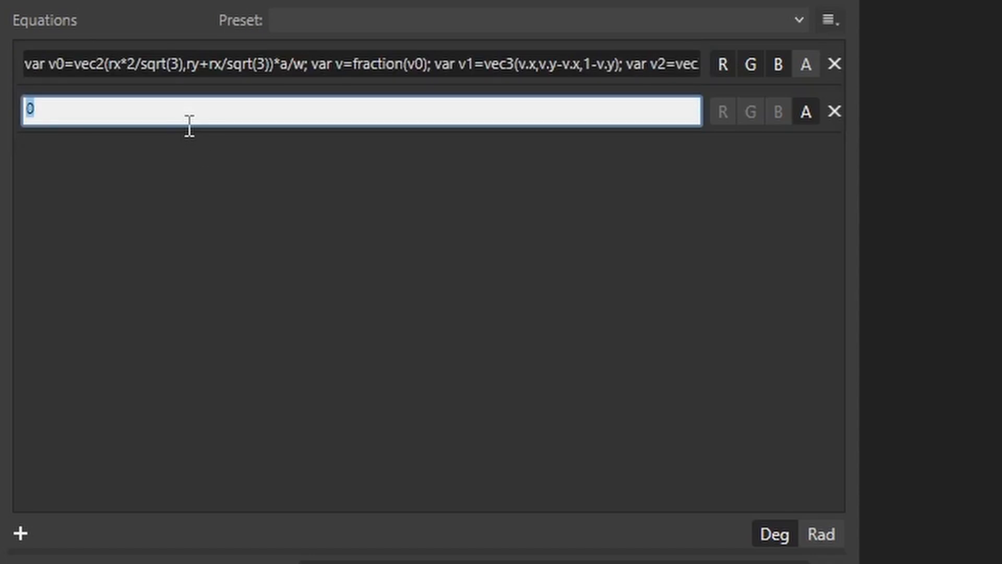
pyautogui.hotkey('ctrl', 'v')
pyautogui.press('Return')
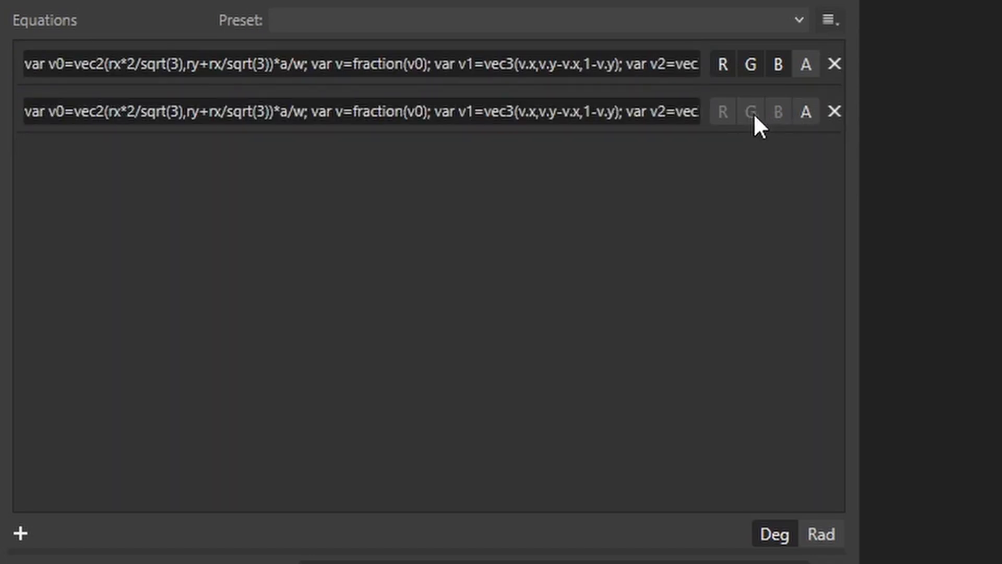
# Turn off the first equation's red, green and blue outputs and route the second equation to those channels instead of alpha.
pyautogui.click(779, 64)
pyautogui.click(750, 64)
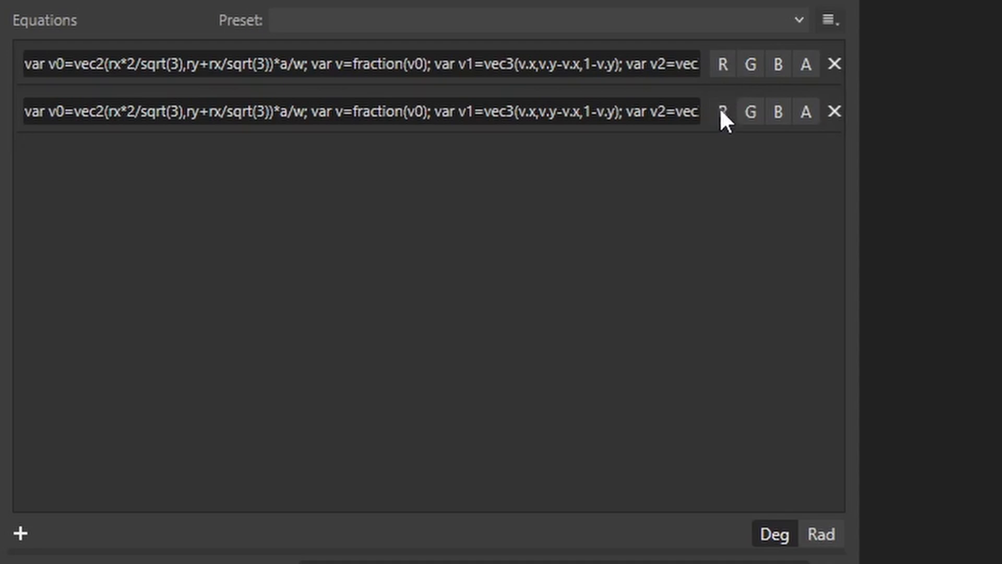
pyautogui.click(777, 111)
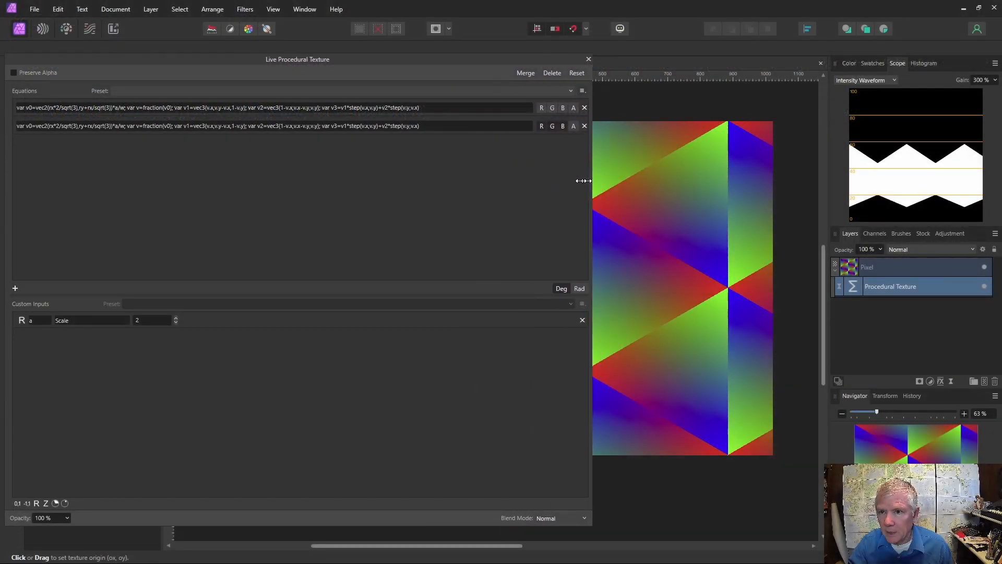
# Append length(v3)*2-1 to the second equation after the v3 definition.
pyautogui.click(425, 126)
pyautogui.click(425, 126)
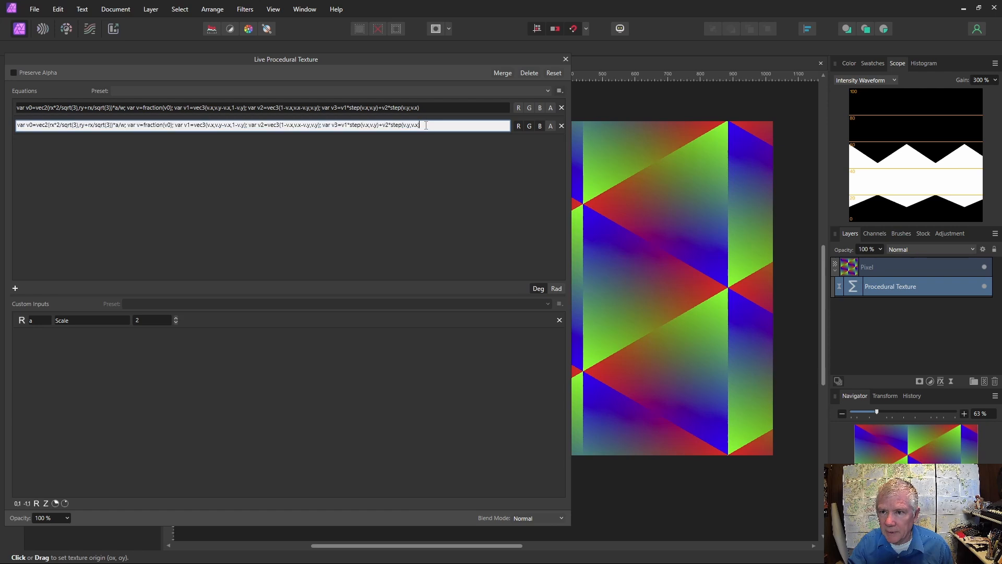
pyautogui.write('; len')
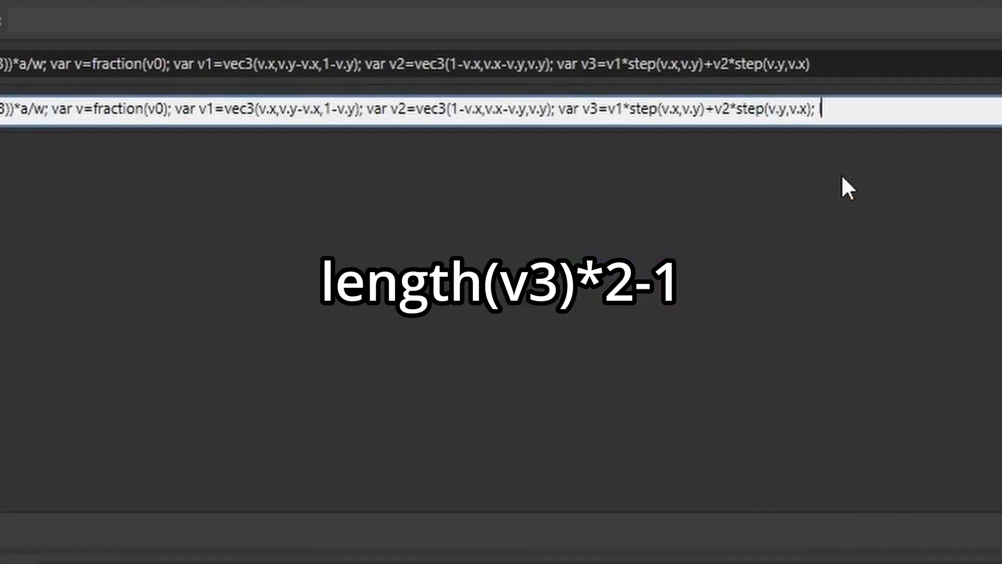
pyautogui.write('gth(v3)')
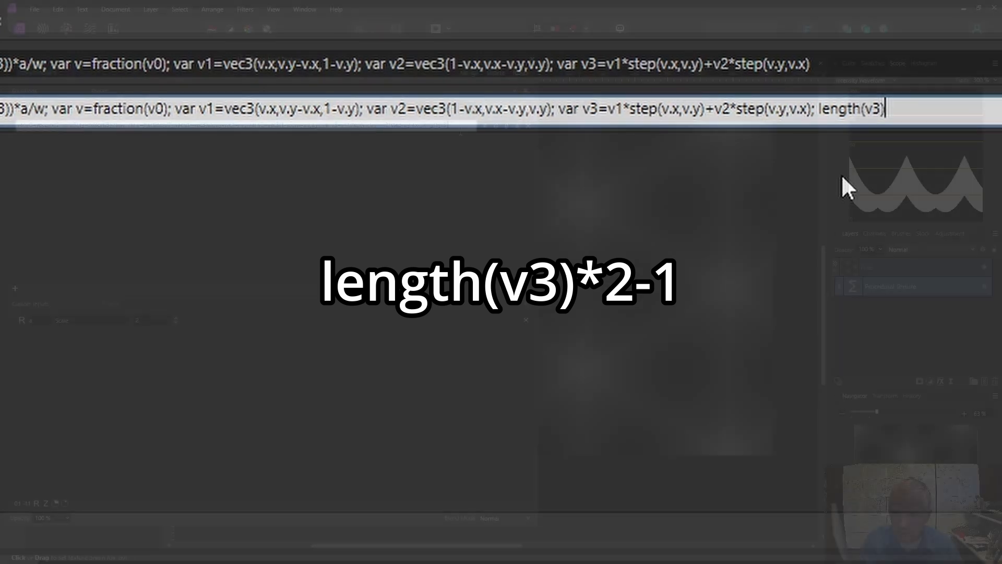
pyautogui.click(453, 126)
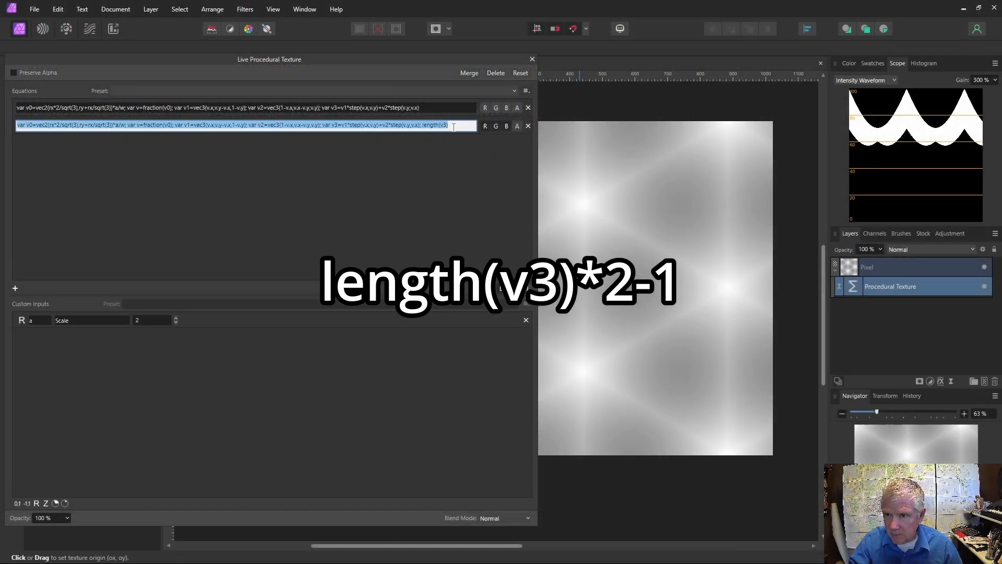
pyautogui.click(454, 126)
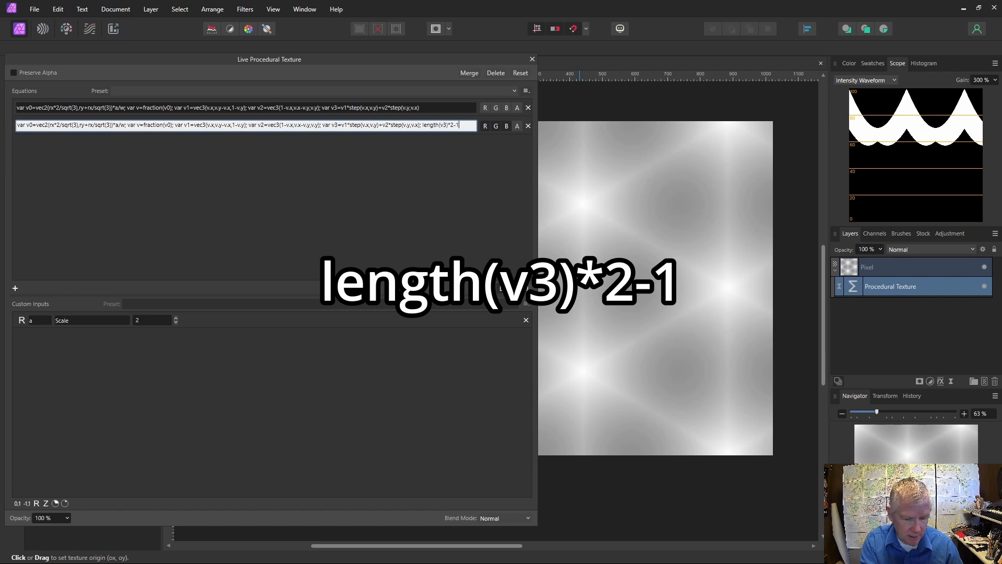
pyautogui.press('Return')
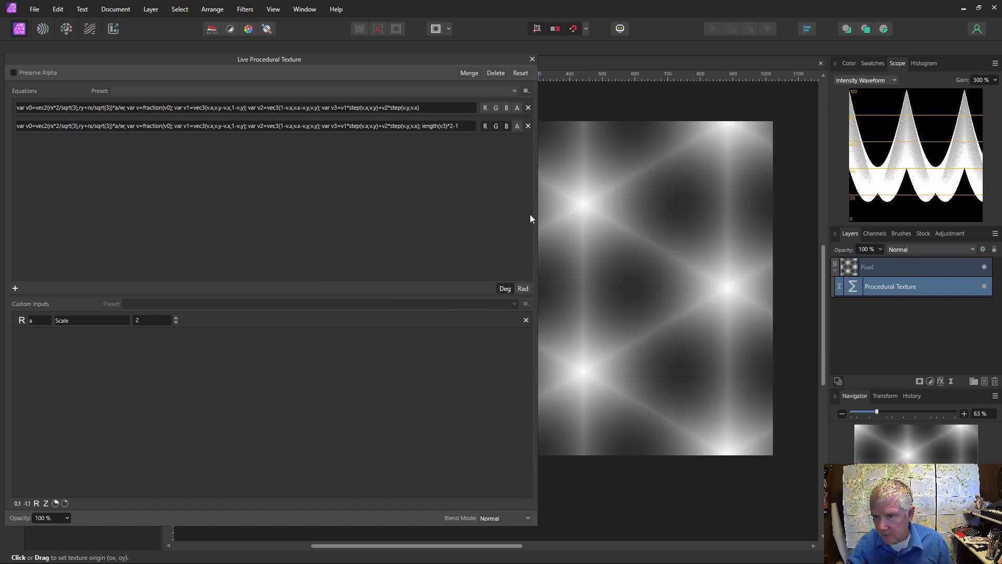
# Narrow the Live Procedural Texture dialog to uncover the canvas and set the Scale input a to 6.
pyautogui.moveTo(535, 217); pyautogui.dragTo(260, 221)
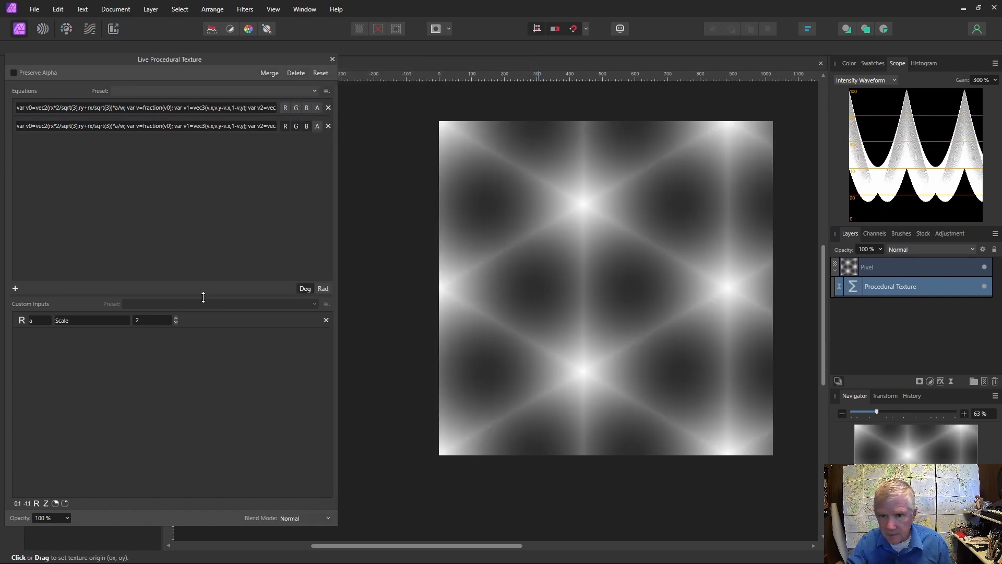
pyautogui.click(176, 317)
pyautogui.click(176, 318)
pyautogui.click(176, 317)
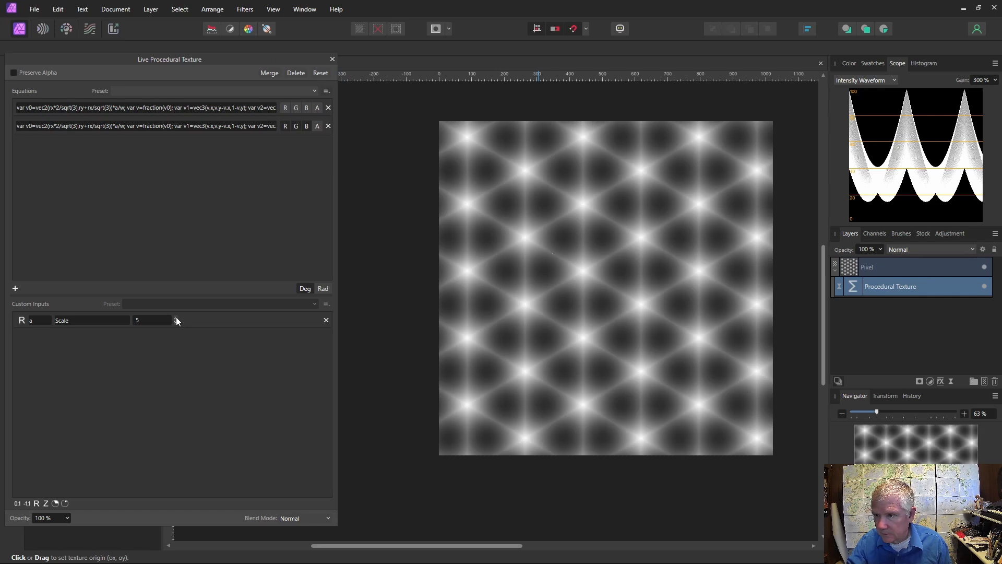
pyautogui.click(176, 317)
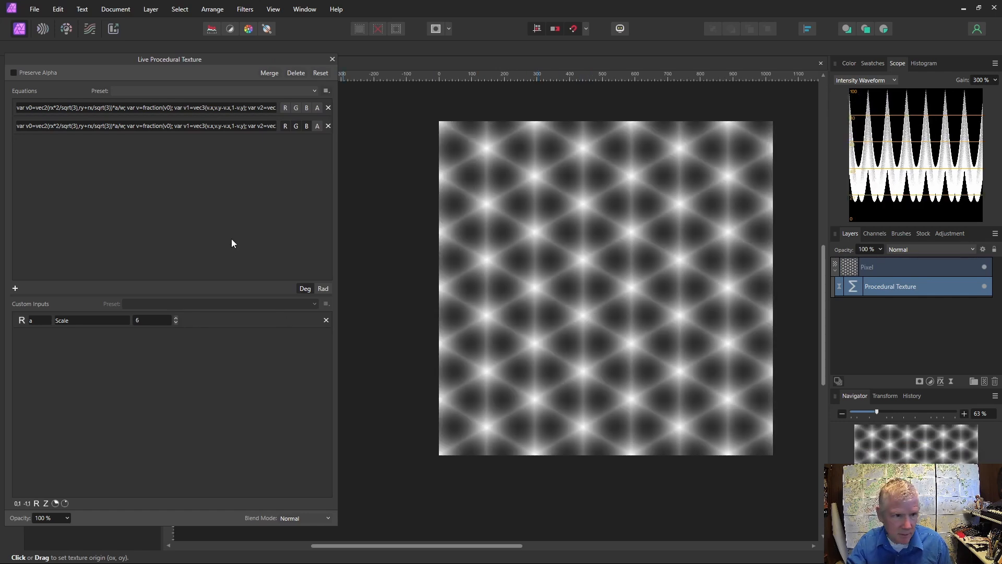
# Add a third equation with its alpha output off and fill it with a copy of the second equation's full text.
pyautogui.moveTo(337, 209); pyautogui.dragTo(558, 183)
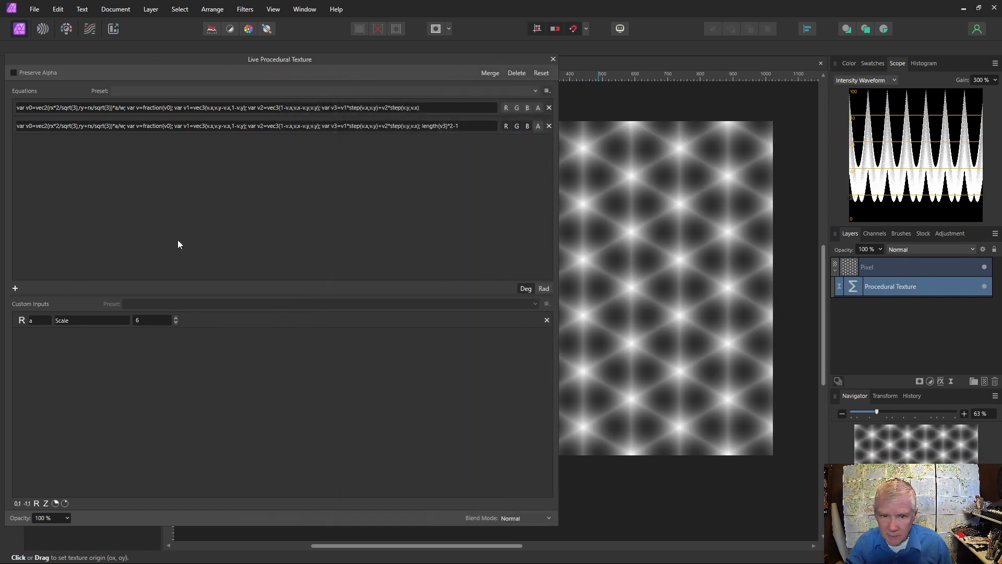
pyautogui.click(15, 289)
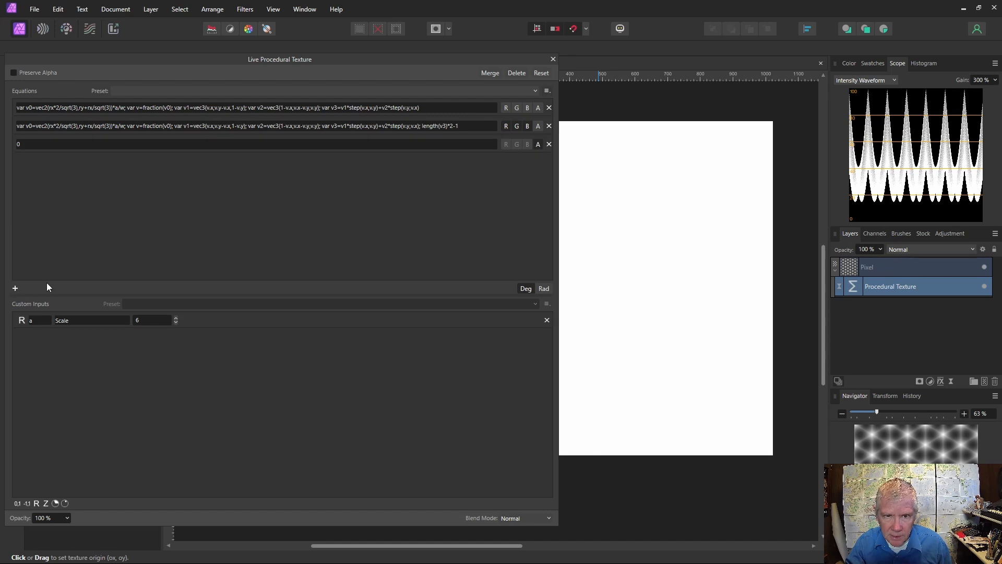
pyautogui.click(537, 144)
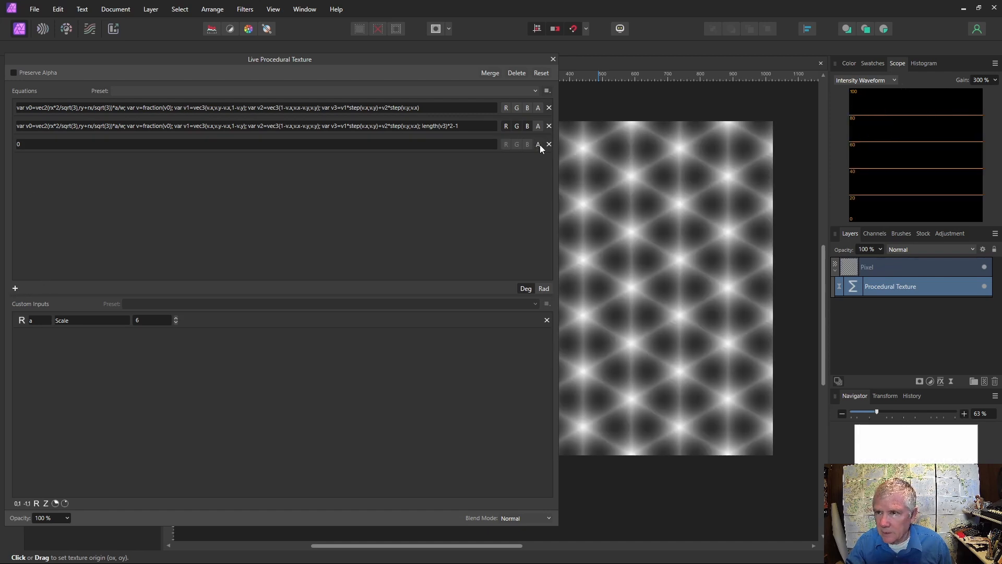
pyautogui.tripleClick(281, 126)
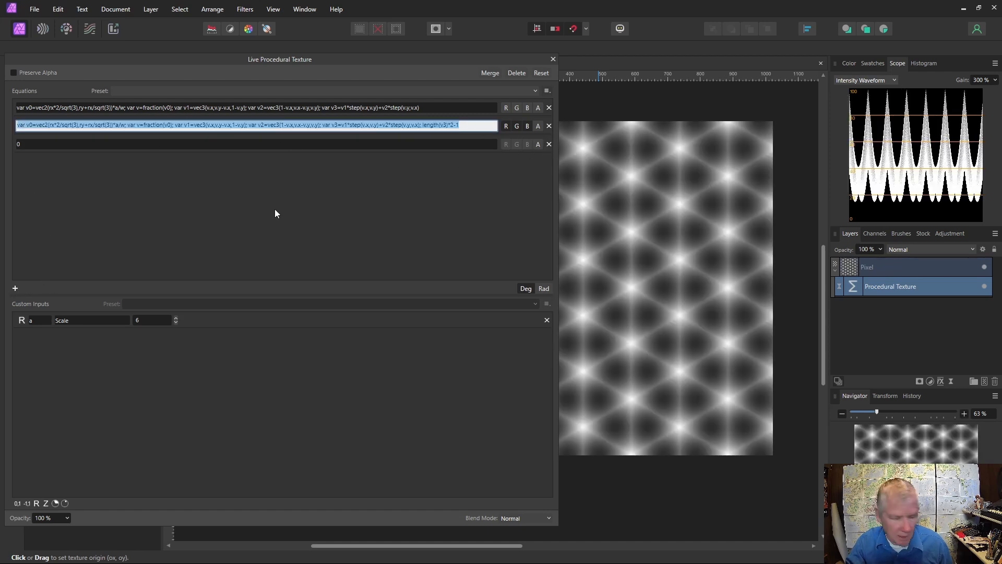
pyautogui.hotkey('ctrl', 'c')
pyautogui.click(168, 145)
pyautogui.hotkey('ctrl', 'v')
pyautogui.hotkey('shift', 'Left')
pyautogui.hotkey('shift', 'Left')
pyautogui.hotkey('shift', 'Left')
pyautogui.hotkey('shift', 'Left')
pyautogui.hotkey('shift', 'Left')
pyautogui.hotkey('shift', 'Left')
pyautogui.hotkey('shift', 'Left')
pyautogui.hotkey('shift', 'Left')
pyautogui.hotkey('shift', 'Left')
pyautogui.hotkey('shift', 'Left')
pyautogui.hotkey('shift', 'Left')
pyautogui.hotkey('shift', 'Left')
pyautogui.hotkey('shift', 'Left')
pyautogui.hotkey('shift', 'Left')
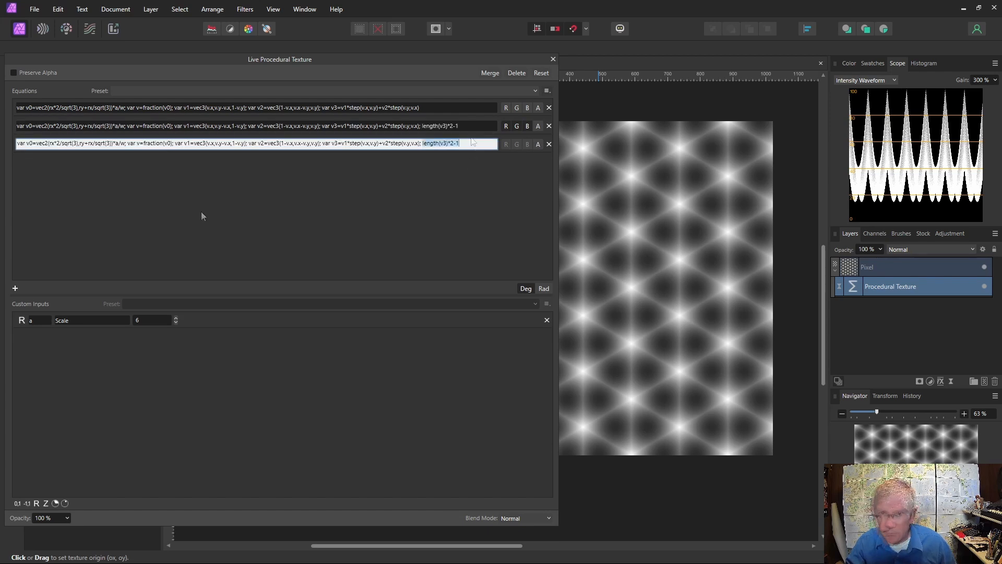
pyautogui.click(494, 141)
# Turn off the second equation's red, green and blue outputs and enable those channels on the third equation.
pyautogui.click(506, 126)
pyautogui.click(517, 126)
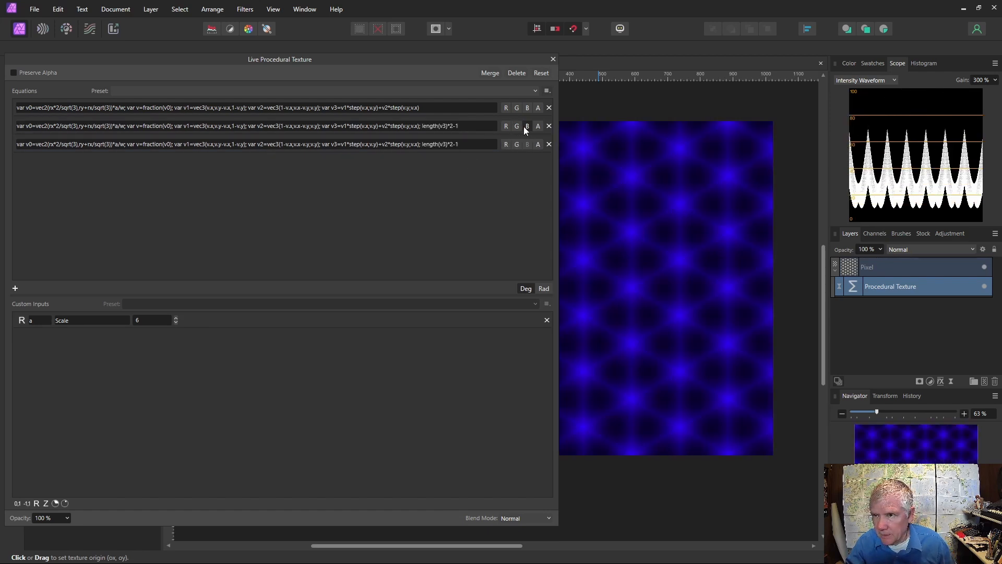
pyautogui.click(527, 127)
pyautogui.click(506, 144)
pyautogui.click(517, 144)
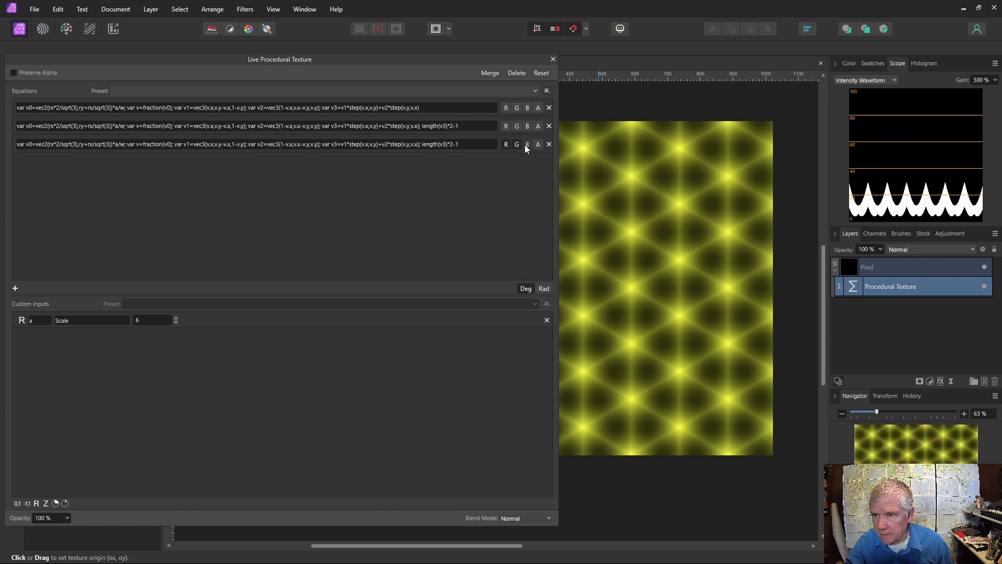
pyautogui.click(527, 144)
# Replace length(v3)*2-1 at the end of the third equation with max(v3.x,v3.y,v3.z).
pyautogui.tripleClick(425, 144)
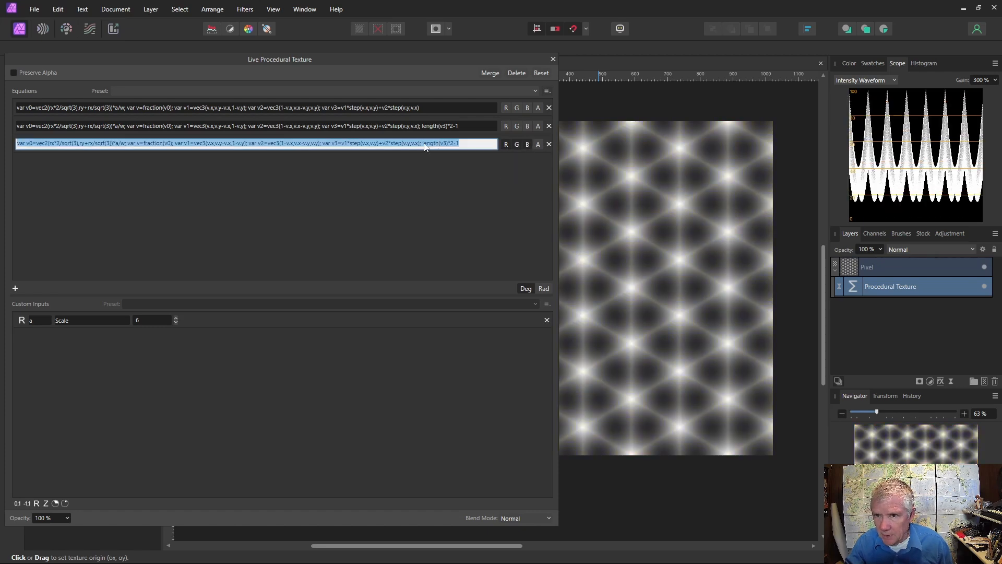
pyautogui.moveTo(462, 144); pyautogui.dragTo(428, 146)
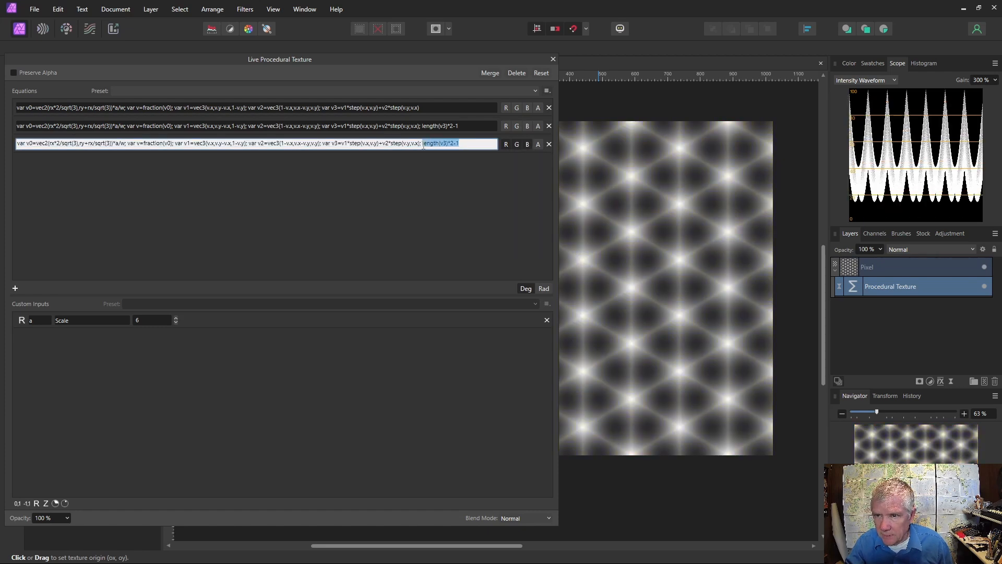
pyautogui.press('BackSpace')
pyautogui.write('max')
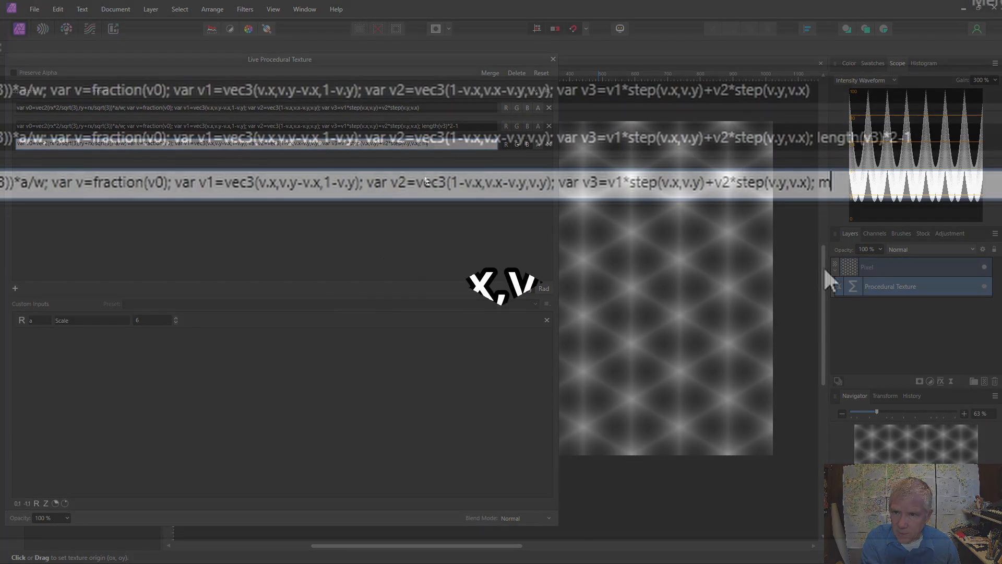
pyautogui.write('(v')
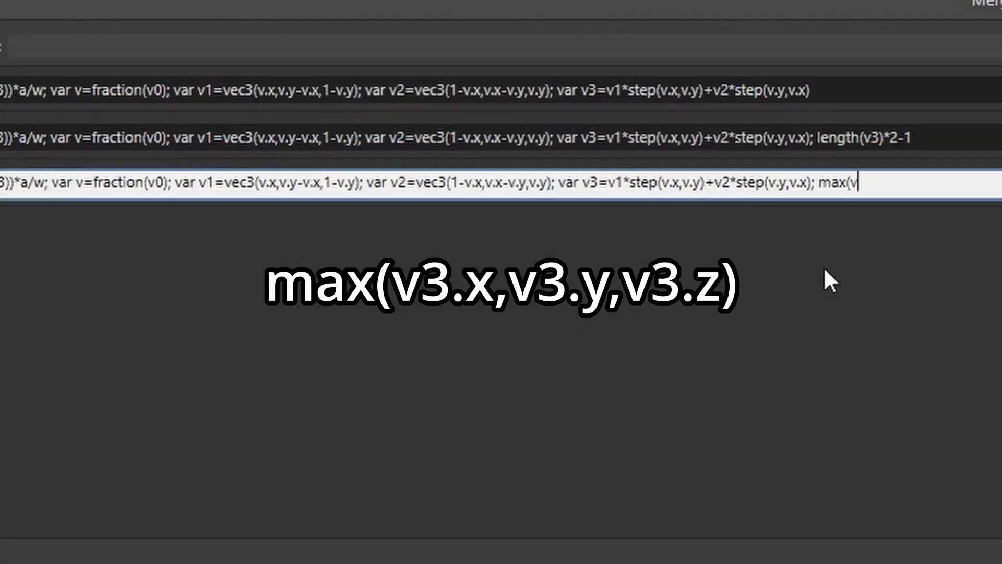
pyautogui.write('3.x,v3.y,v3.z')
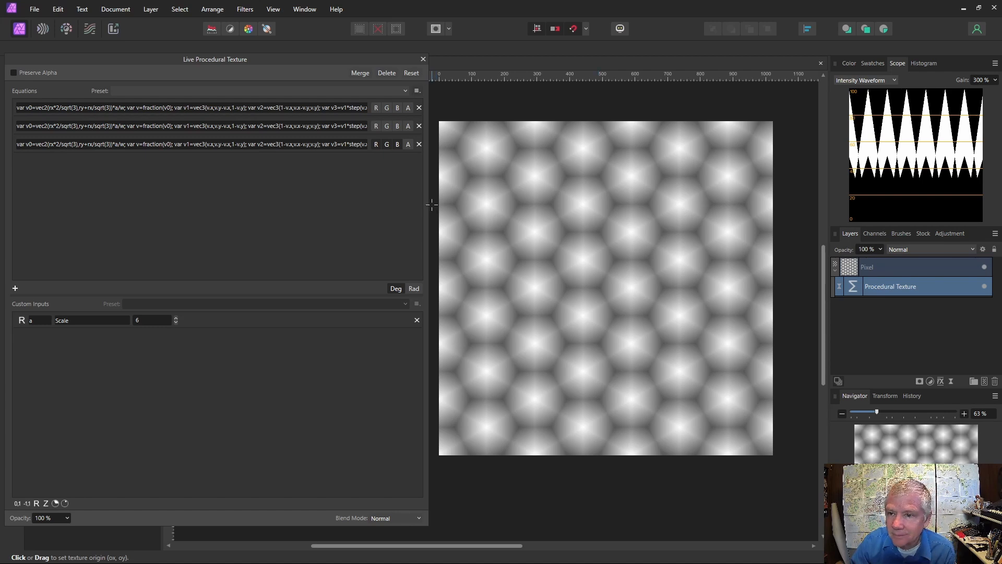
# Widen the texture dialog and add a fourth equation containing a copy of the third equation's full text.
pyautogui.moveTo(428, 204); pyautogui.dragTo(603, 204)
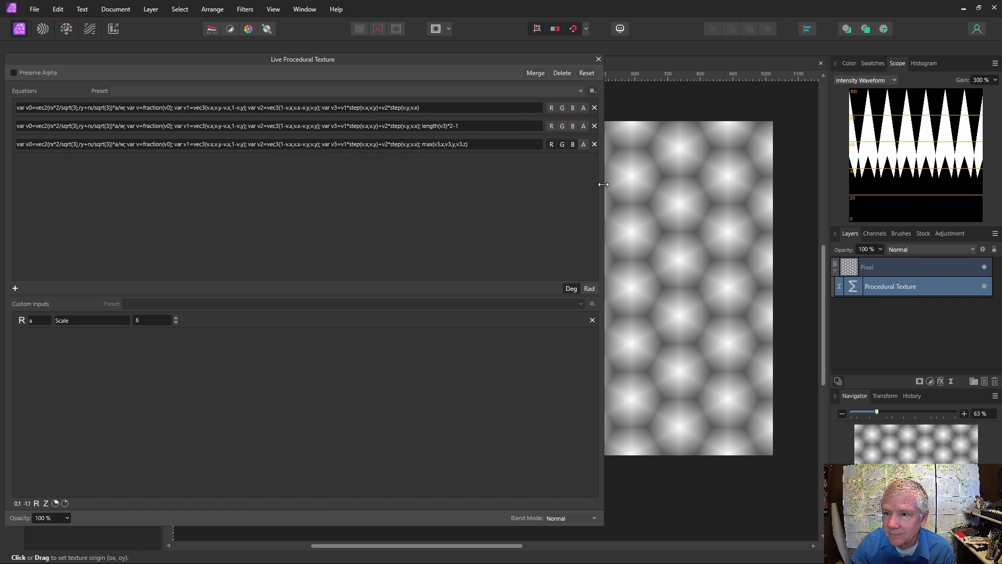
pyautogui.click(15, 288)
pyautogui.write('var v0=vec2(rx*2/sqrt(3),ry+rx/sqrt(3))*a/w; var v=fraction(v0); var v1=vec3(v.x,v.y-v.x,1-v.y); var v2=vec3(1-v.x,v.x-v.y,v.y); var v3=v1*step(v.x,v.y)+v2*step(v.y,v.x); max(v3.x,v3.y,v3.z')
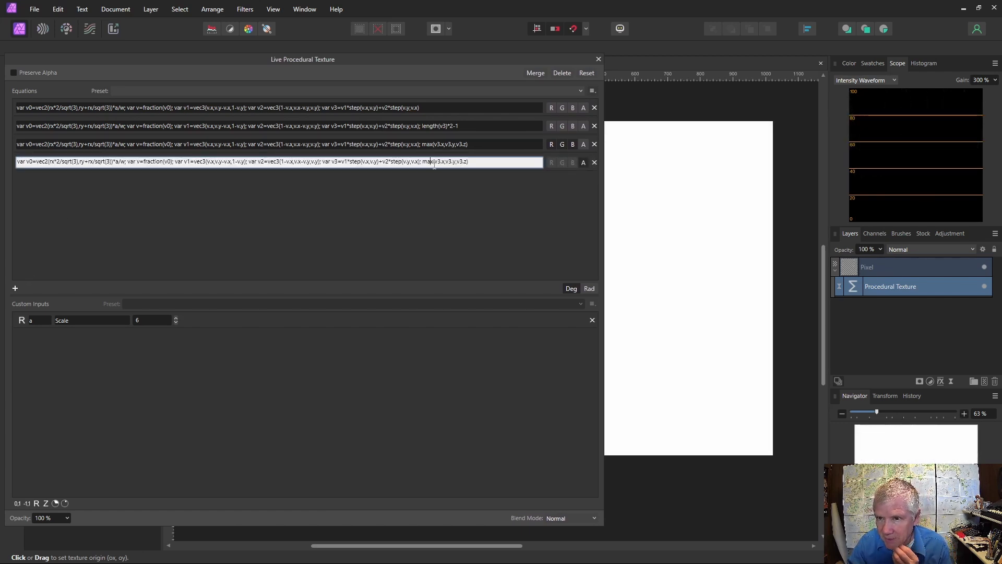
# Turn off the third equation's color channels and route the fourth equation to red, green and blue with alpha off.
pyautogui.click(552, 144)
pyautogui.click(562, 144)
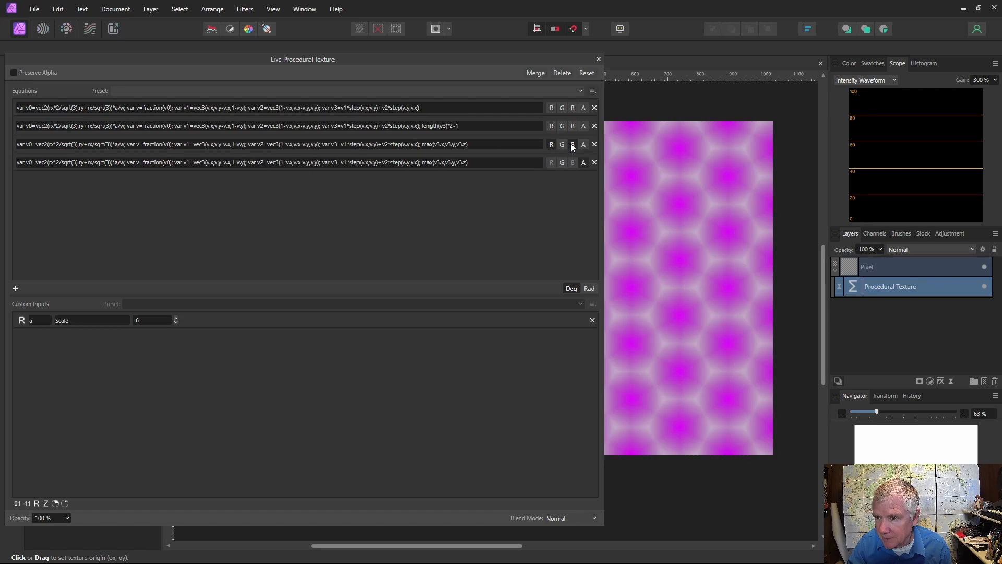
pyautogui.click(573, 144)
pyautogui.click(584, 162)
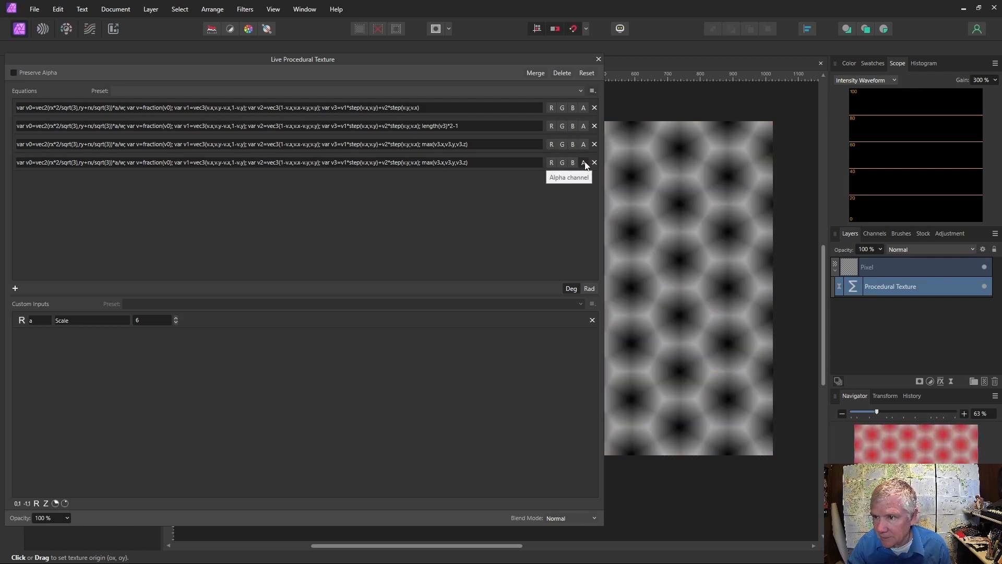
pyautogui.click(552, 163)
pyautogui.click(562, 162)
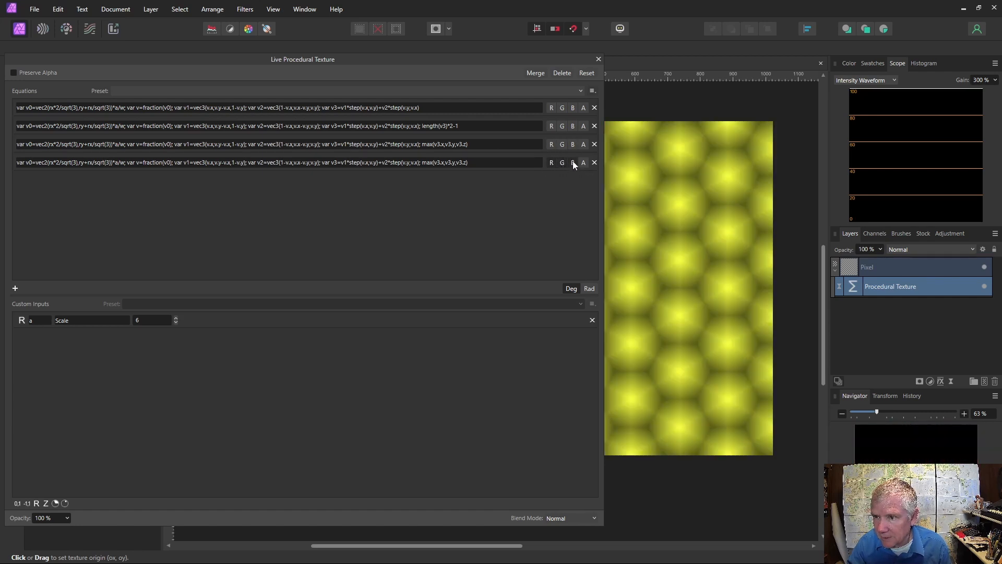
pyautogui.click(572, 163)
# Change the fourth equation's final expression to min(v3.x,v3.y,v3.z)*2.
pyautogui.click(424, 163)
pyautogui.click(433, 162)
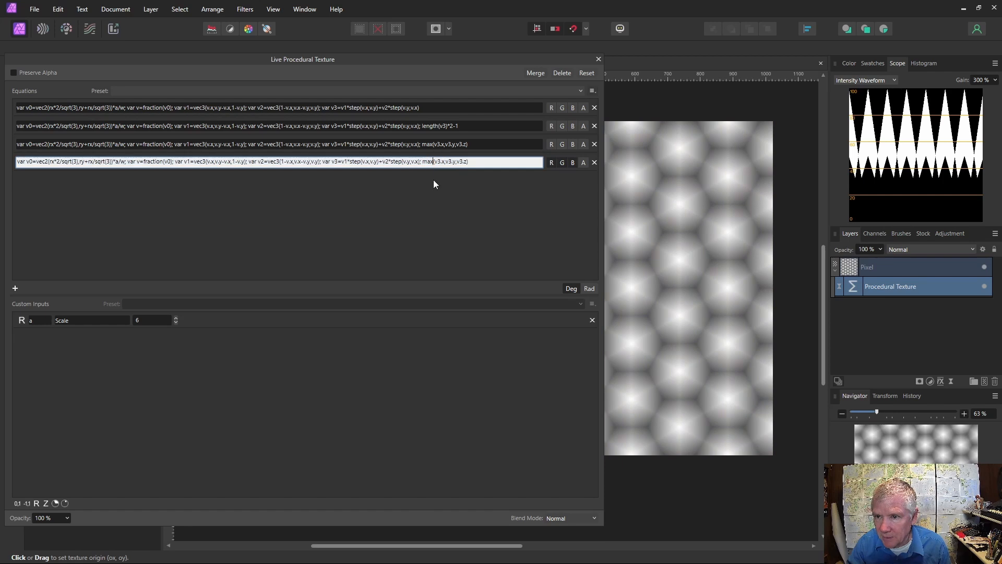
pyautogui.press('BackSpace')
pyautogui.press('BackSpace')
pyautogui.write('in')
pyautogui.press('Return')
pyautogui.click(473, 163)
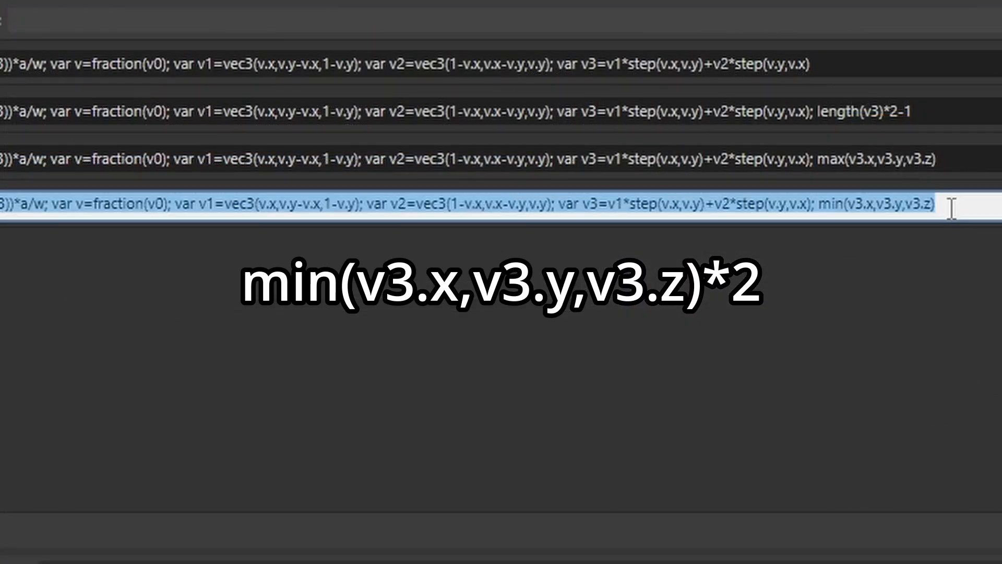
pyautogui.press('End')
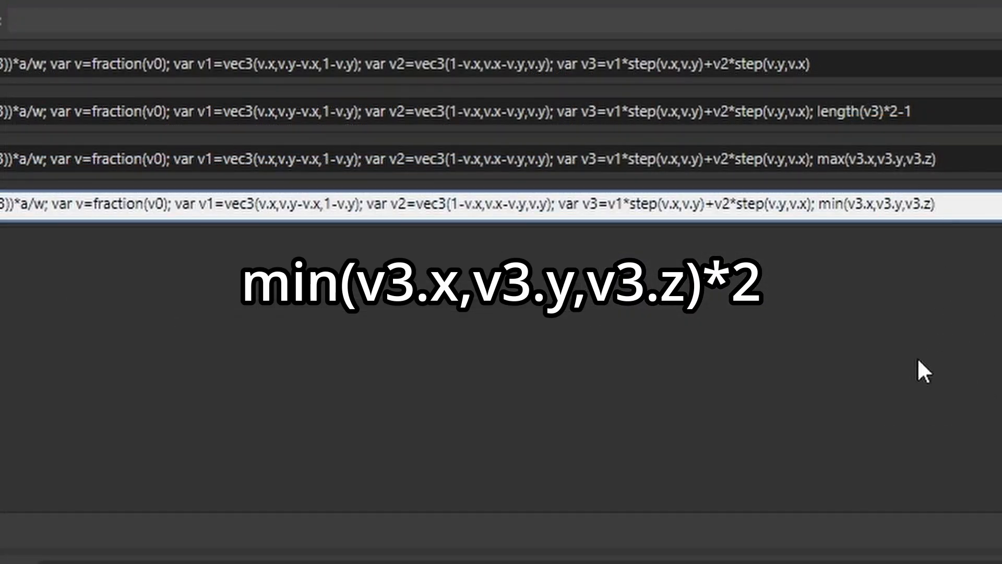
pyautogui.write('*2')
pyautogui.press('Return')
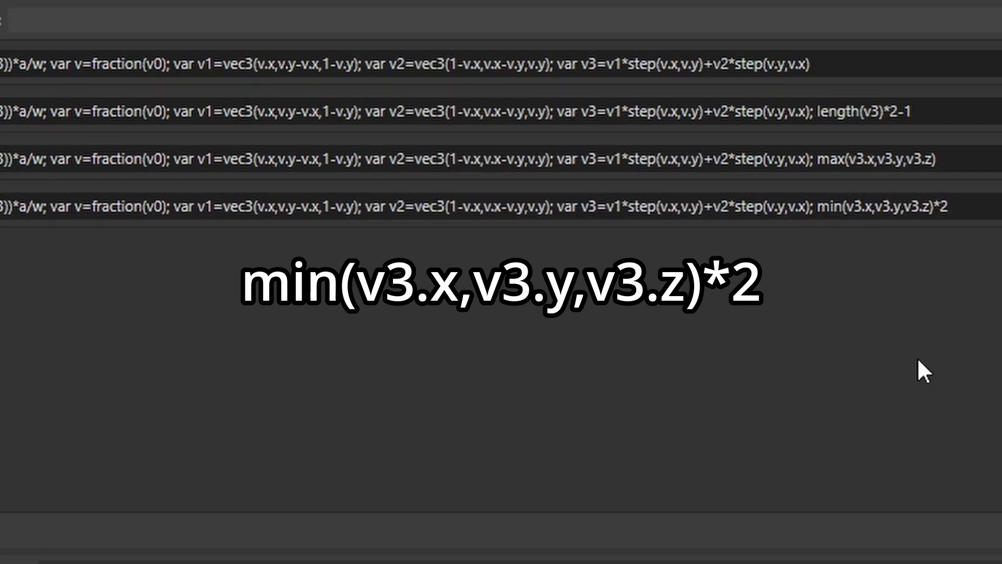
# Narrow the texture dialog, then add a default Gradient Map adjustment above the Pixel layer and place its dialog beside the pattern.
pyautogui.moveTo(599, 269); pyautogui.dragTo(433, 273)
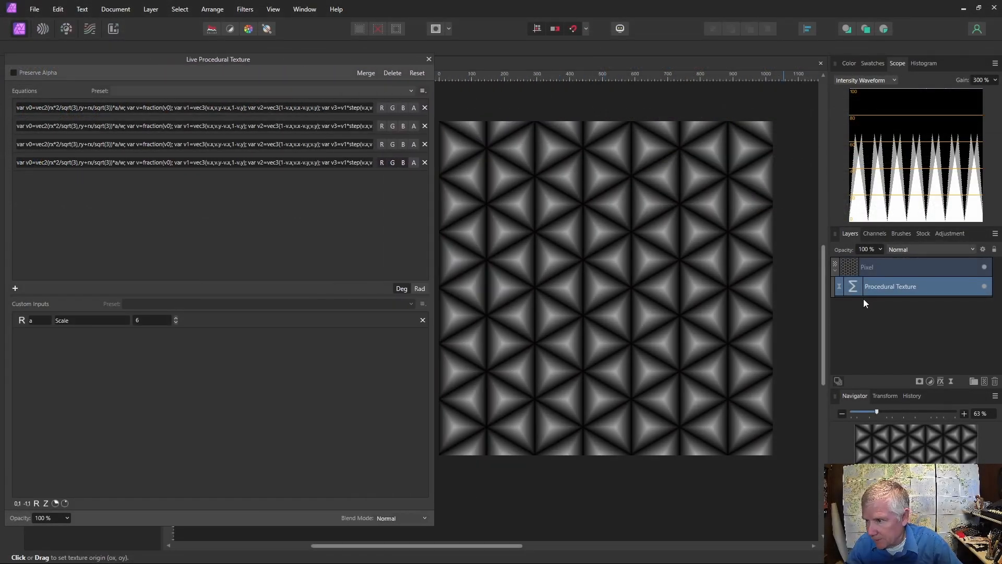
pyautogui.click(852, 271)
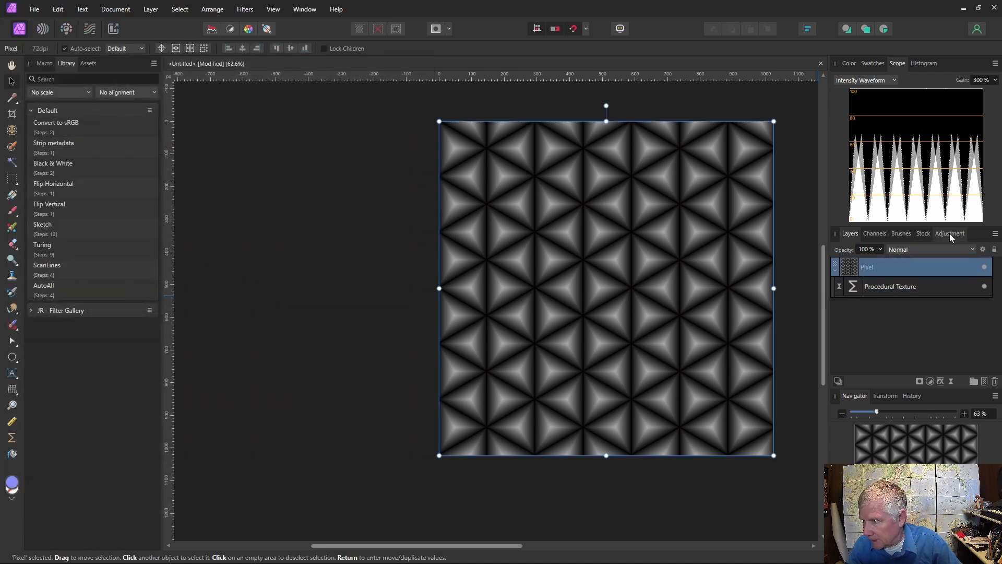
pyautogui.click(950, 235)
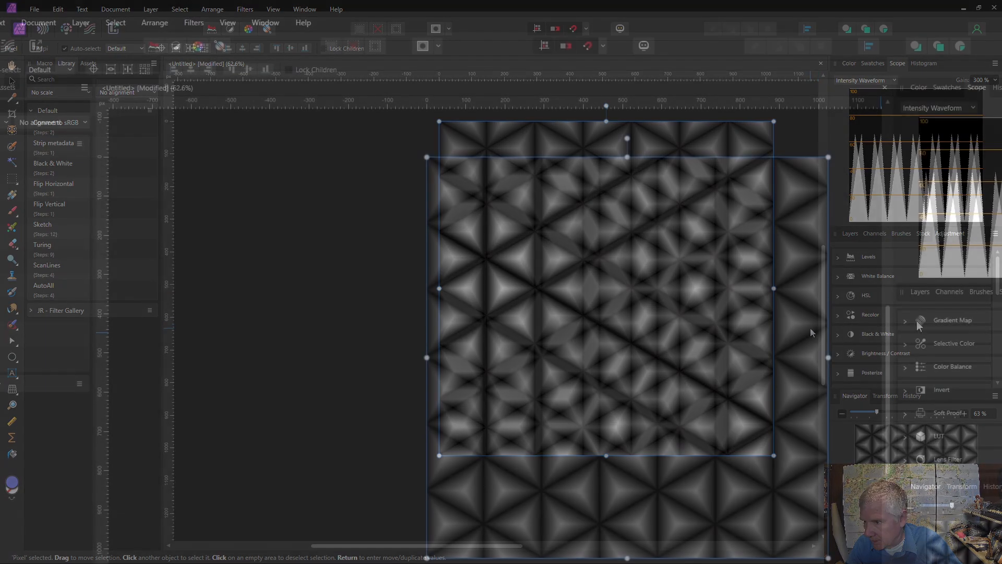
pyautogui.click(845, 298)
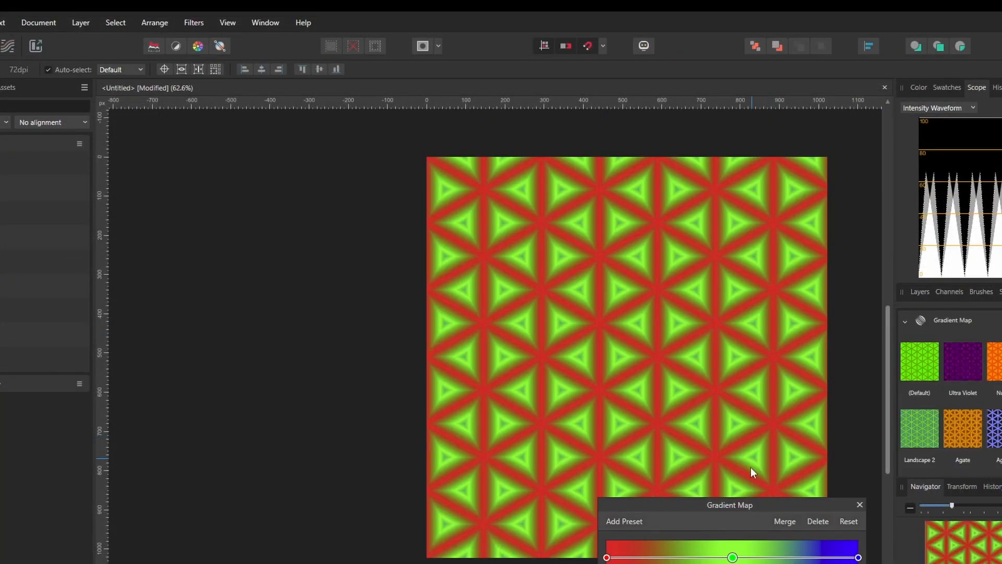
pyautogui.moveTo(770, 505); pyautogui.dragTo(270, 289)
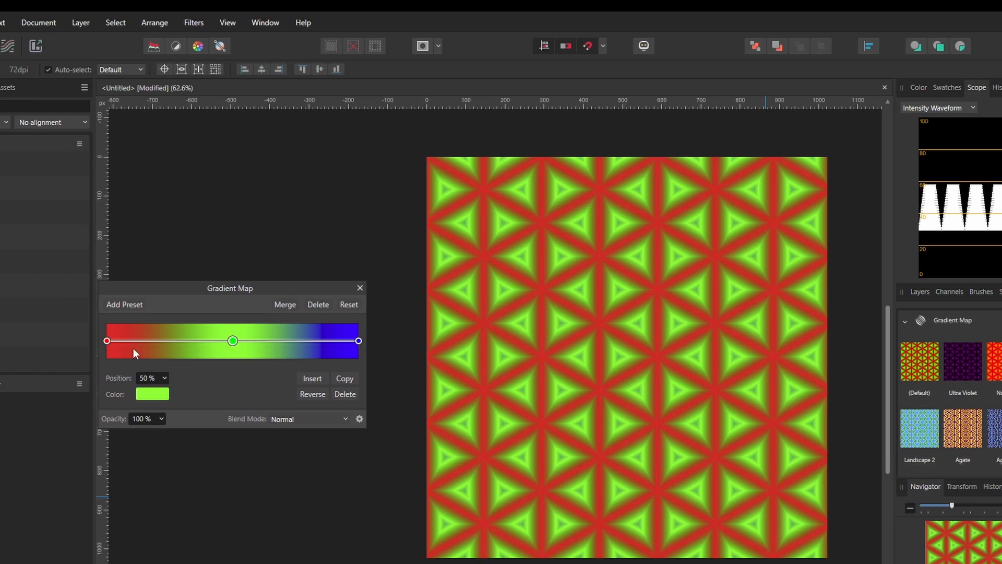
# Set the gradient map's start stop to black (RGB 0, 0, 0) and remove the green middle stop.
pyautogui.click(107, 340)
pyautogui.click(148, 393)
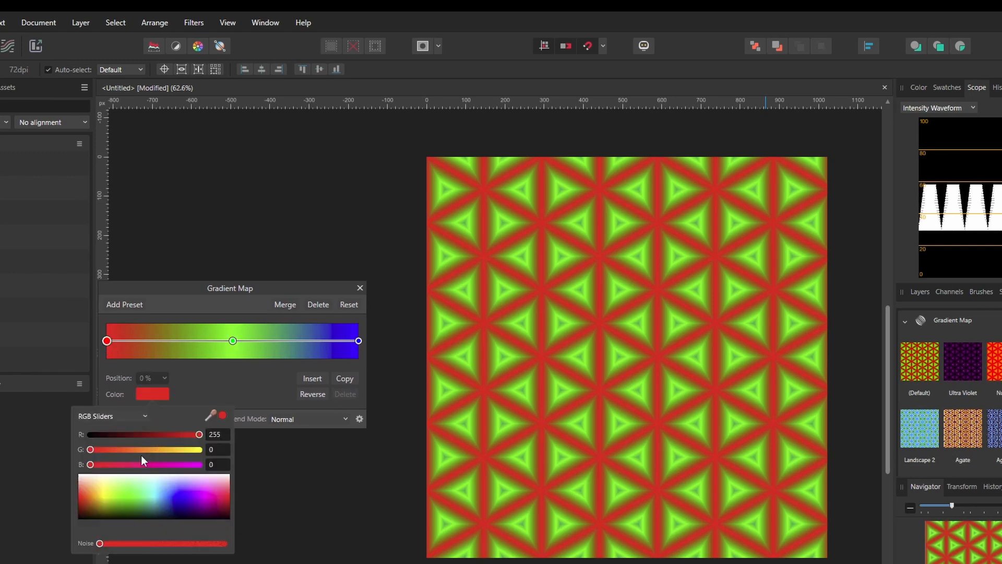
pyautogui.moveTo(146, 434); pyautogui.dragTo(54, 431)
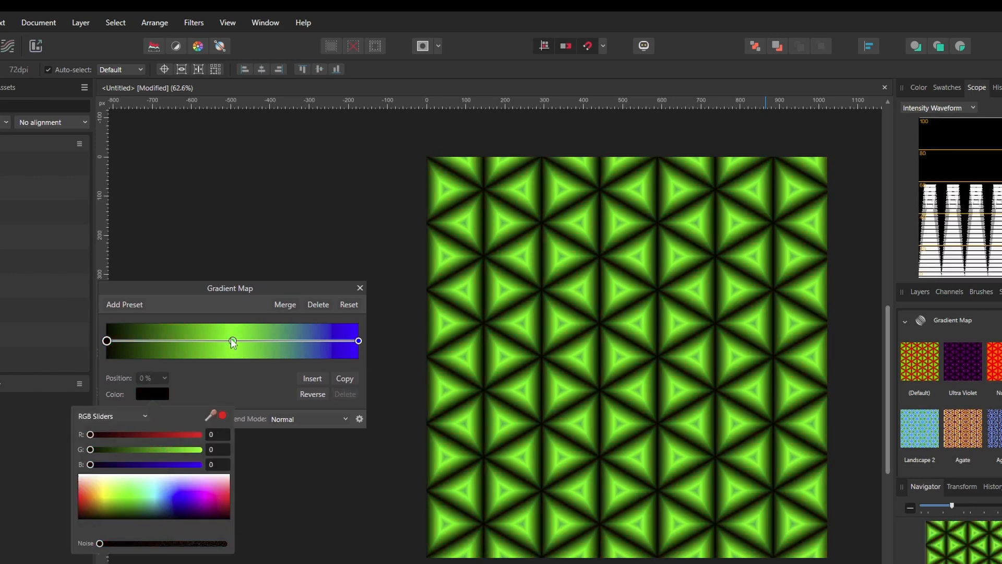
pyautogui.moveTo(233, 341); pyautogui.dragTo(278, 362)
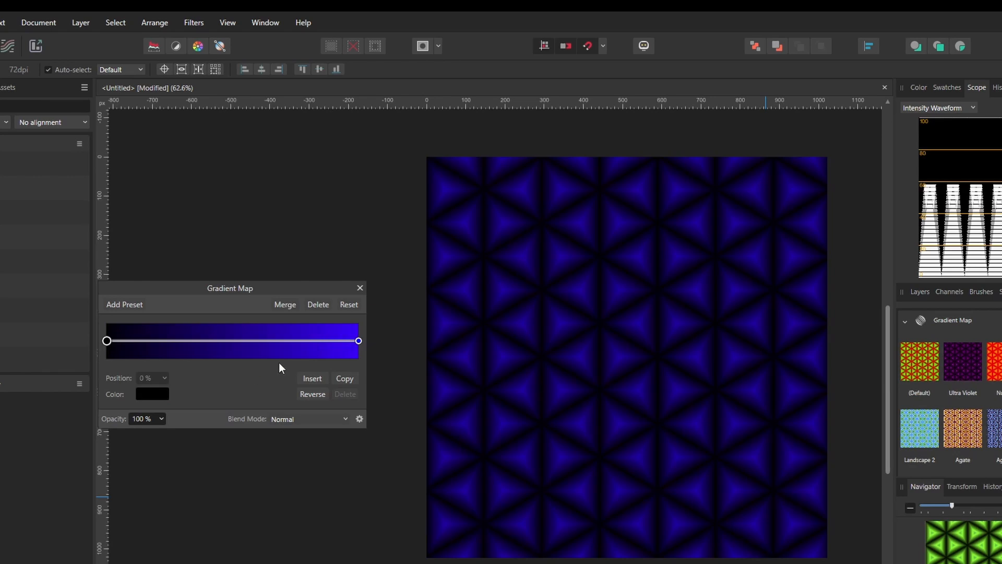
# Set the gradient map's end stop to red with RGB 255, 0, 0.
pyautogui.click(359, 340)
pyautogui.click(162, 395)
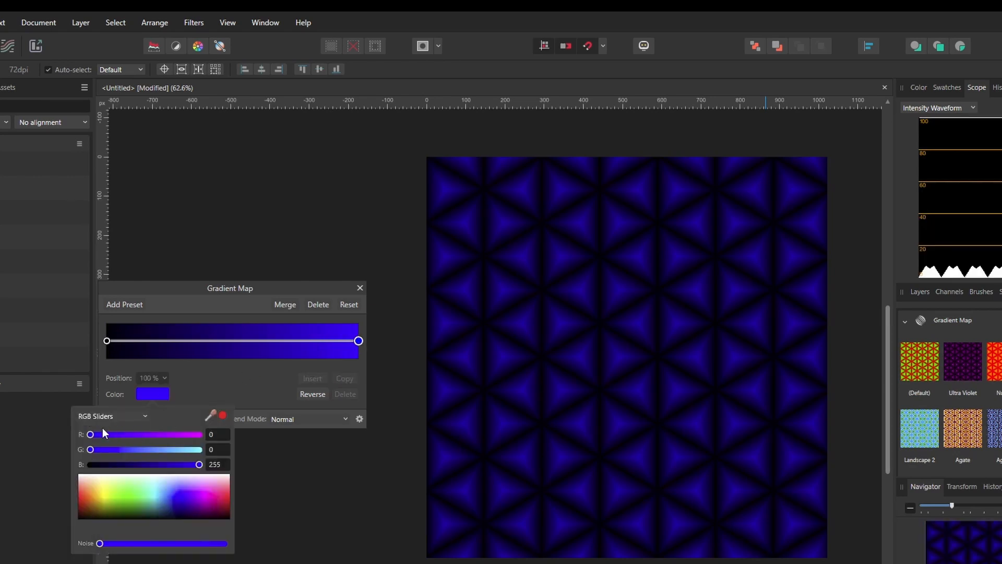
pyautogui.moveTo(91, 434); pyautogui.dragTo(231, 434)
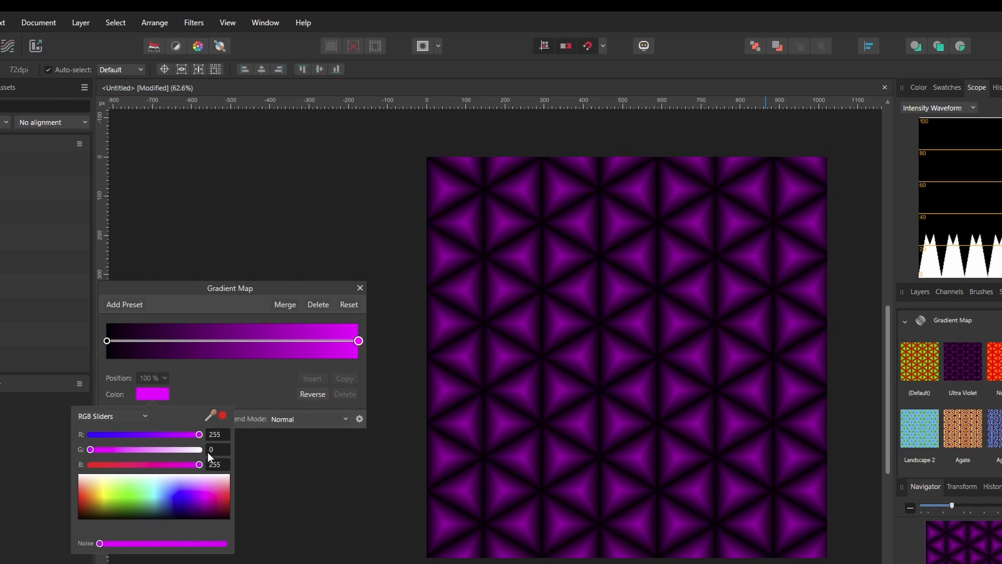
pyautogui.moveTo(199, 464); pyautogui.dragTo(48, 470)
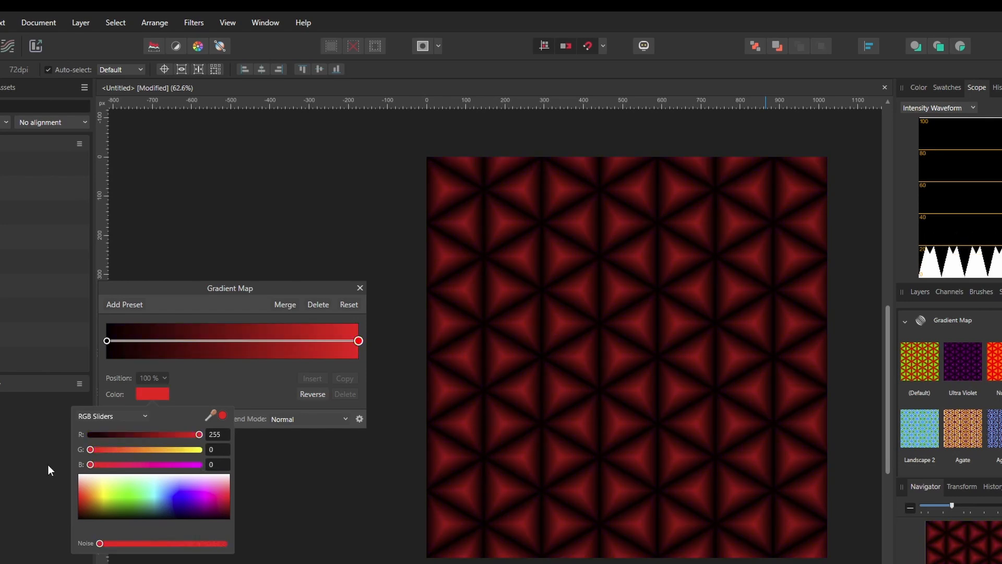
pyautogui.click(249, 361)
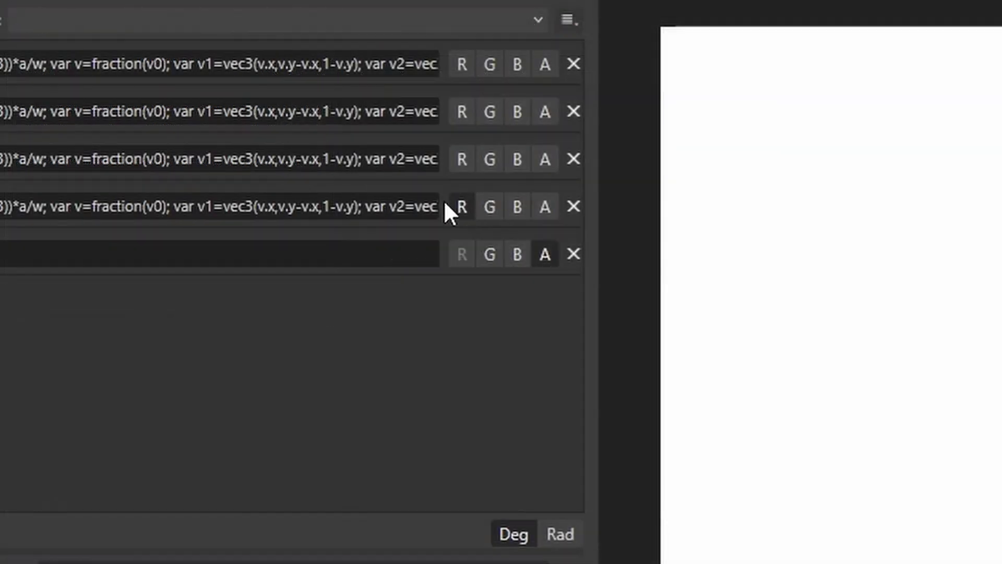
# Turn off the fifth equation's alpha channel and fill it with a copy of the fourth equation's full text.
pyautogui.click(545, 254)
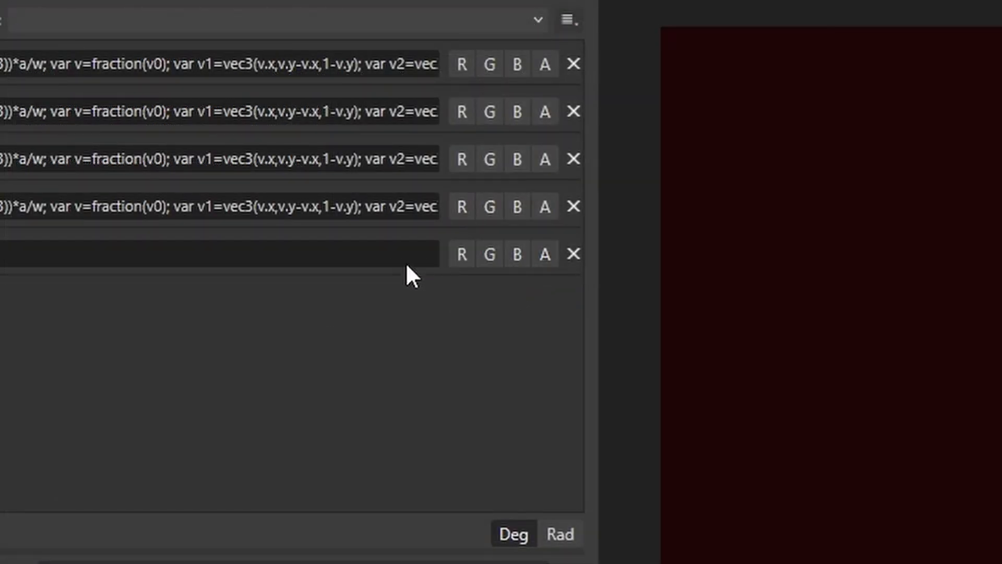
pyautogui.click(140, 207)
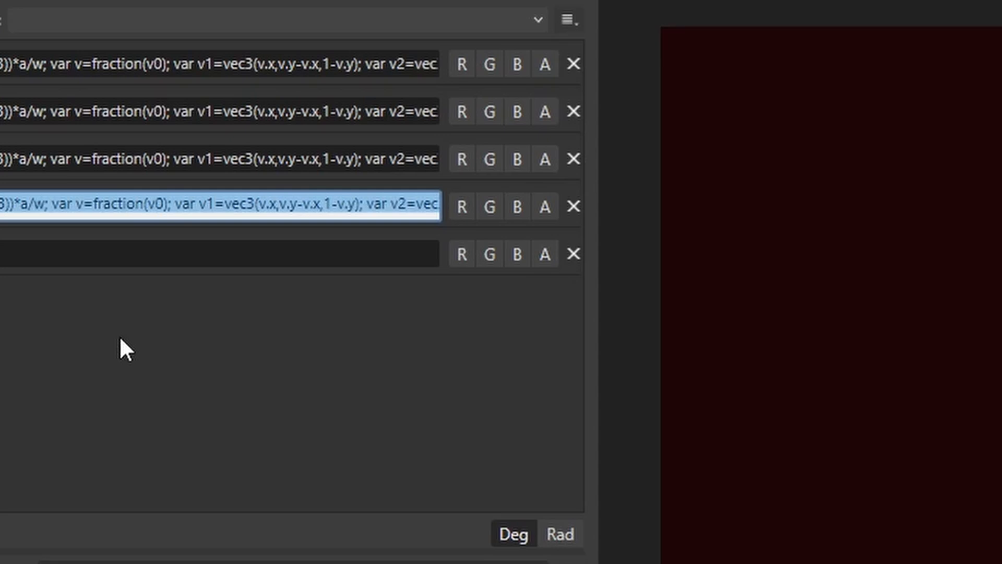
pyautogui.click(219, 254)
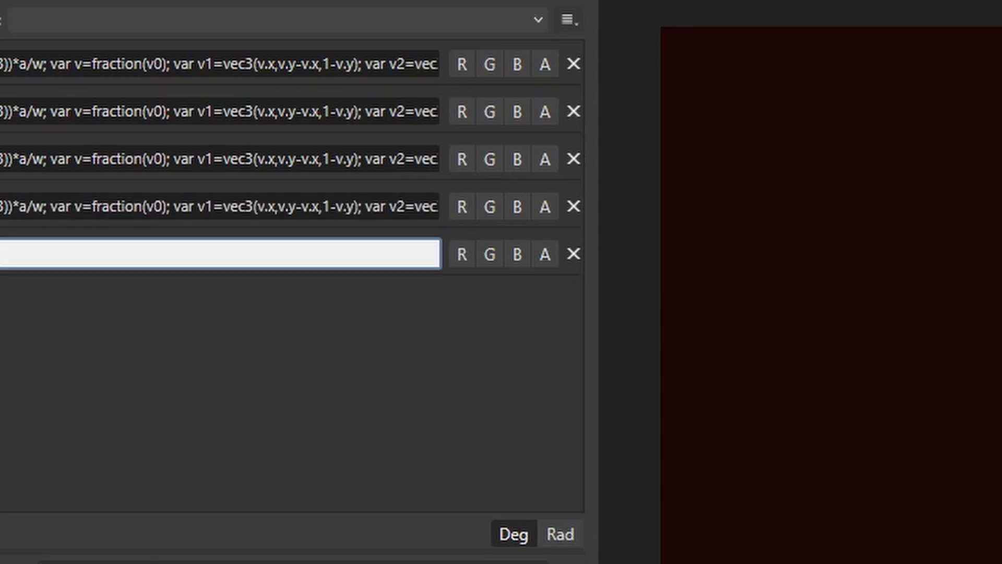
pyautogui.hotkey('ctrl', 'v')
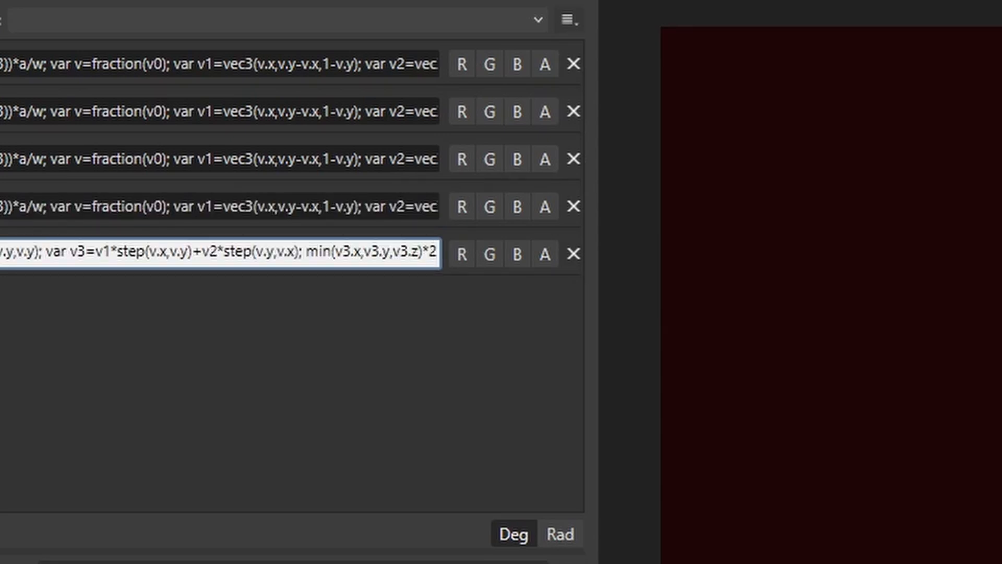
pyautogui.press('Return')
# Route the fifth equation to red, green and blue, and widen the texture dialog.
pyautogui.click(462, 254)
pyautogui.click(489, 254)
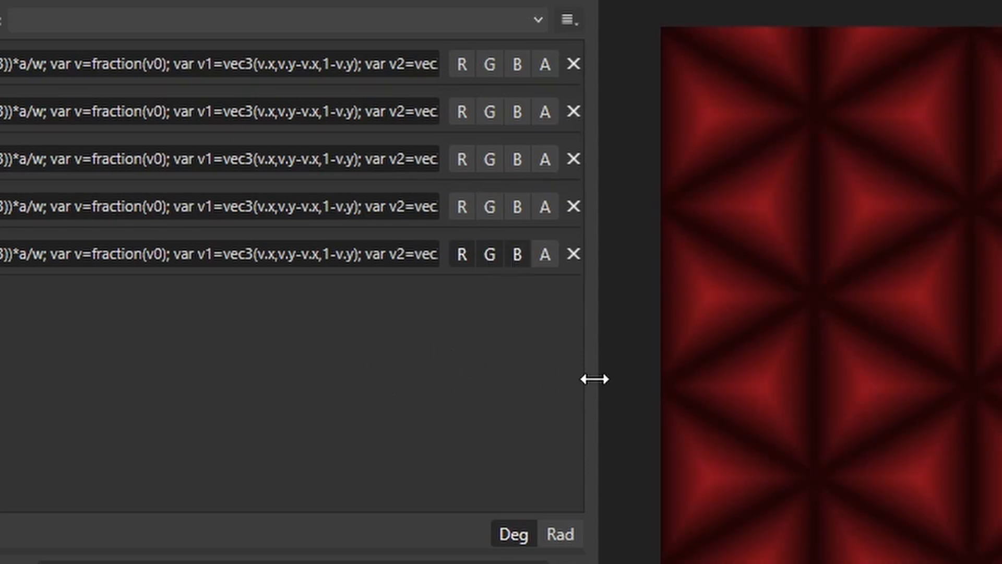
pyautogui.moveTo(592, 378); pyautogui.dragTo(966, 369)
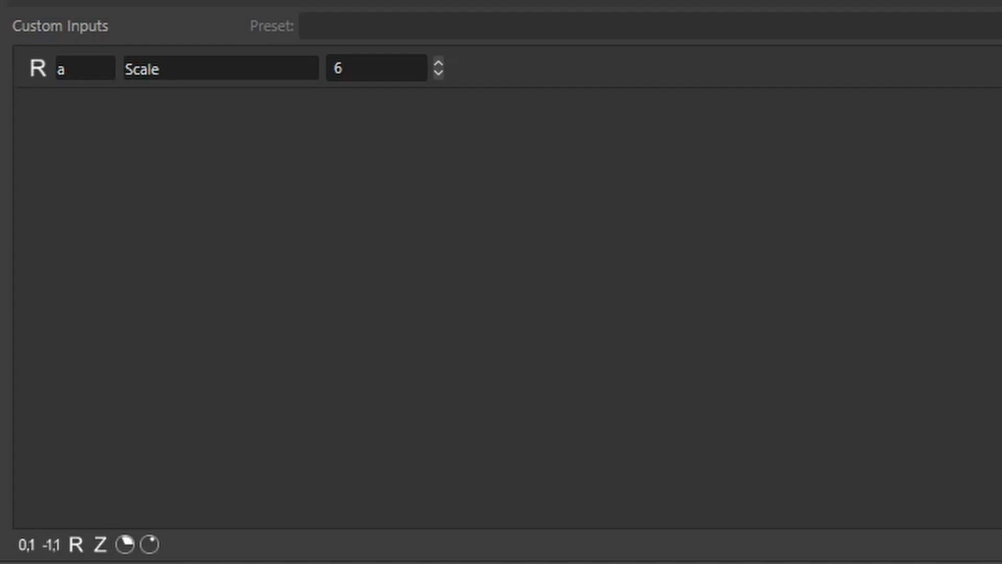
# Add two 0,1 range custom inputs named e1 and e2 and lower both sliders, keeping e1 below e2.
pyautogui.click(24, 547)
pyautogui.click(24, 548)
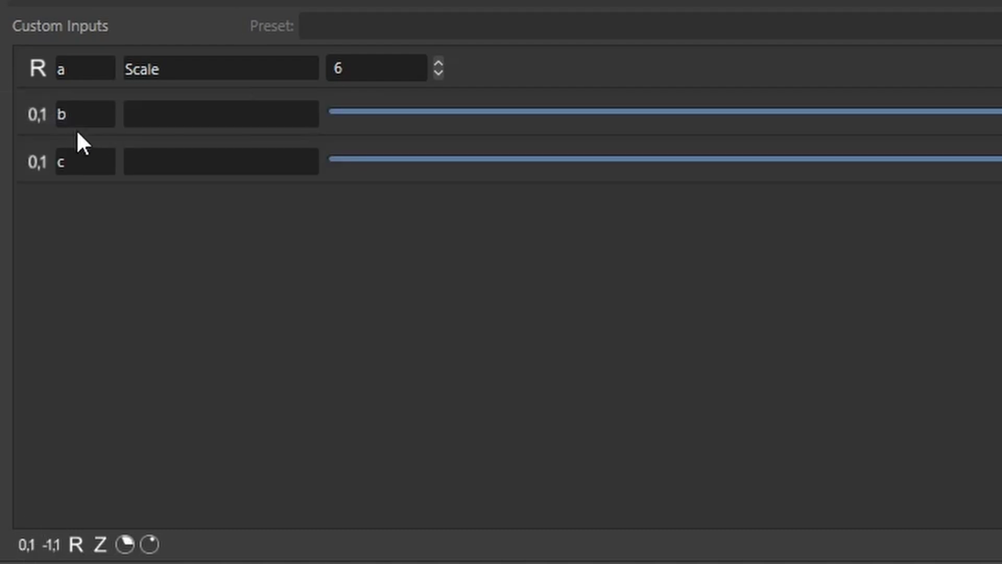
pyautogui.doubleClick(70, 116)
pyautogui.write('e1')
pyautogui.press('Return')
pyautogui.doubleClick(75, 159)
pyautogui.write('e2')
pyautogui.press('Return')
pyautogui.moveTo(894, 111); pyautogui.dragTo(881, 111)
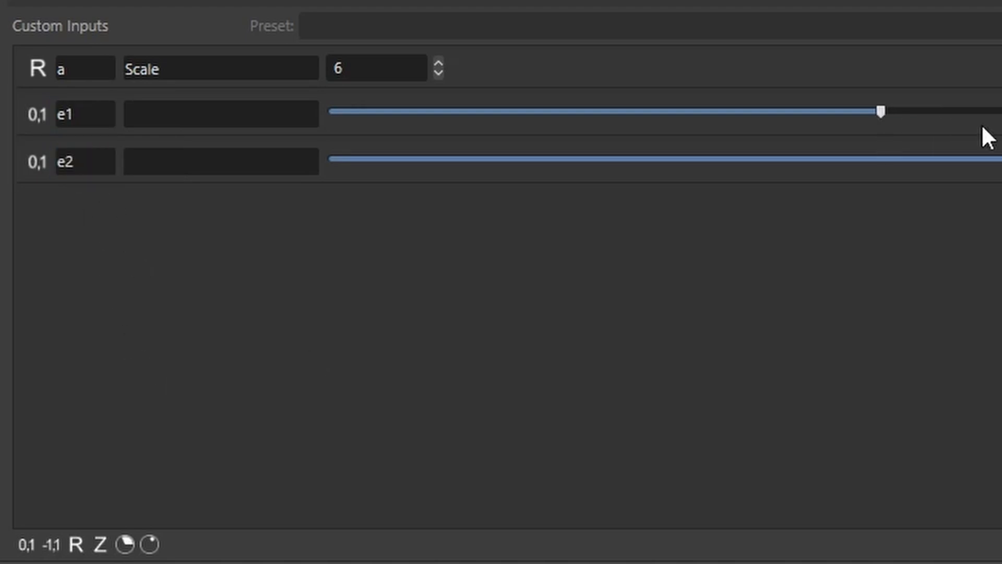
pyautogui.moveTo(999, 159); pyautogui.dragTo(944, 172)
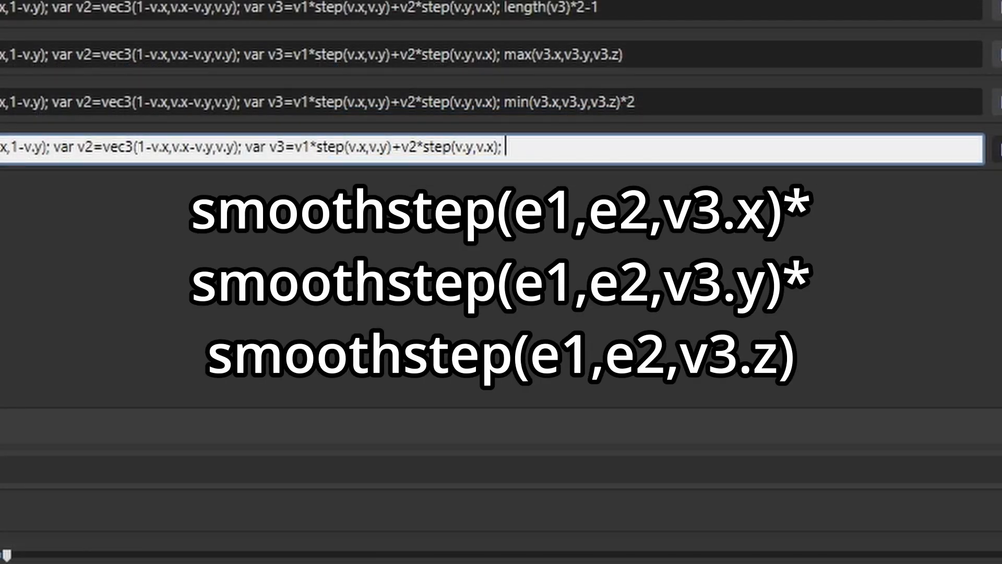
# Enter smoothstep(e1,e2,v3.x)* as the final expression of the fifth equation.
pyautogui.write('smoothstep')
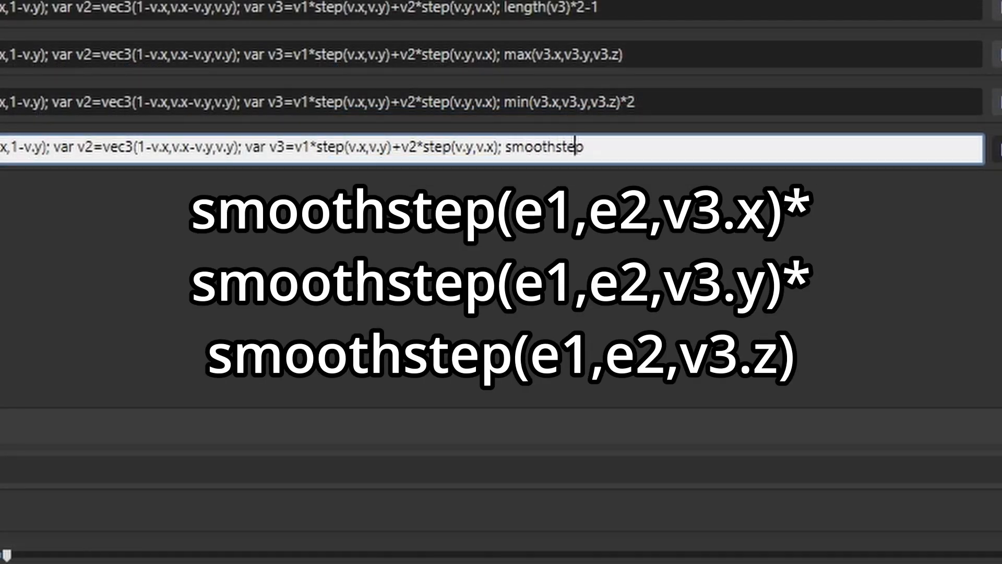
pyautogui.write('(e1,e2,')
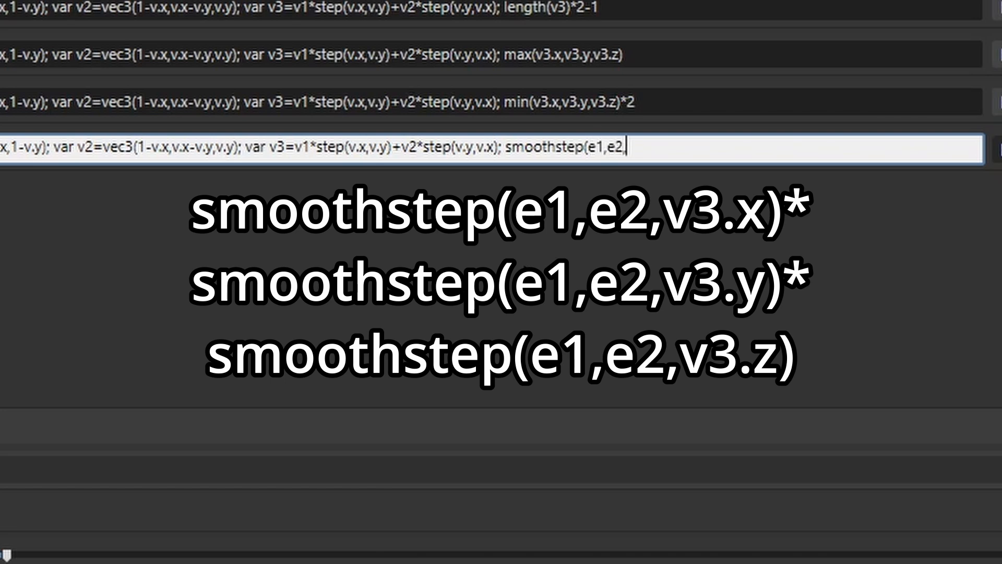
pyautogui.write('v3.x)*')
# Extend the fifth equation's final product with smoothstep(e1,e2,v3.y)*smoothstep(e1,e2,v3.z).
pyautogui.moveTo(505, 147); pyautogui.dragTo(672, 148)
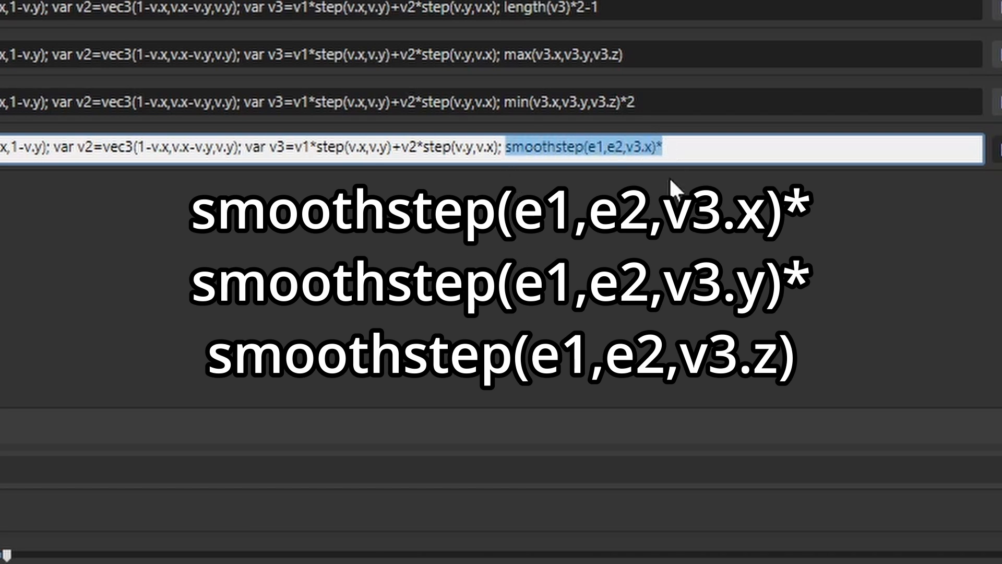
pyautogui.click(683, 147)
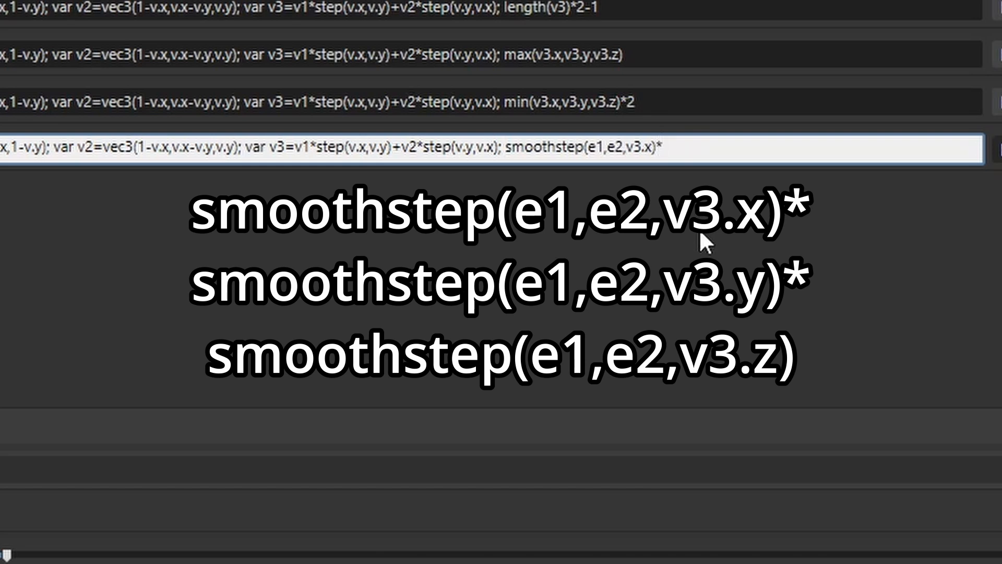
pyautogui.hotkey('ctrl', 'v')
pyautogui.hotkey('ctrl', 'v')
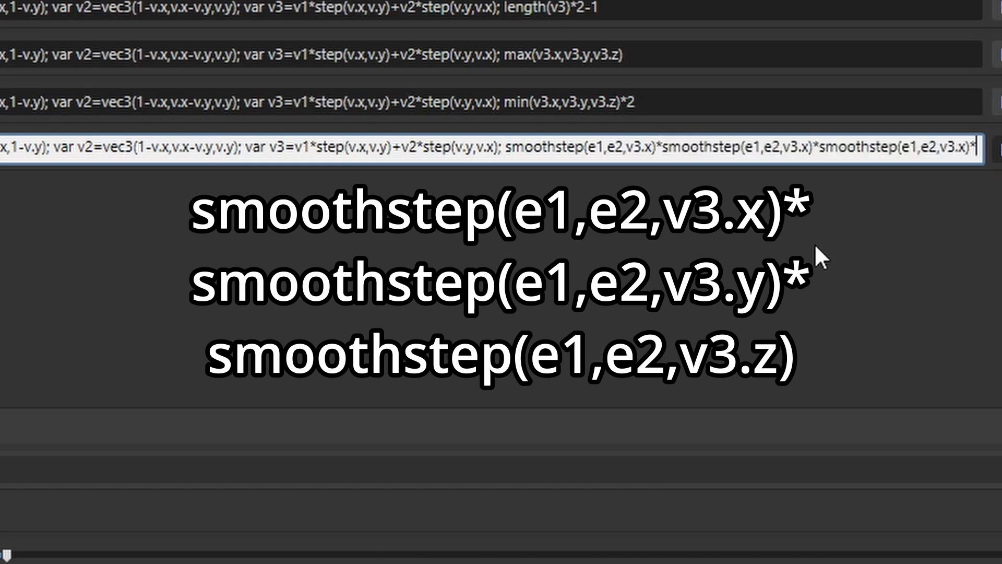
pyautogui.press('BackSpace')
pyautogui.doubleClick(804, 148)
pyautogui.write('y')
pyautogui.doubleClick(963, 148)
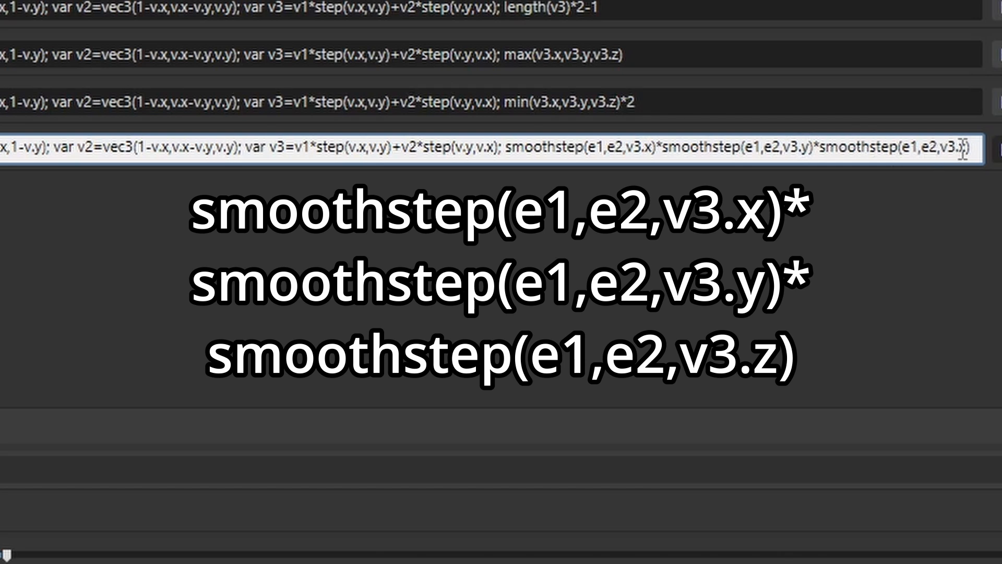
pyautogui.write('z')
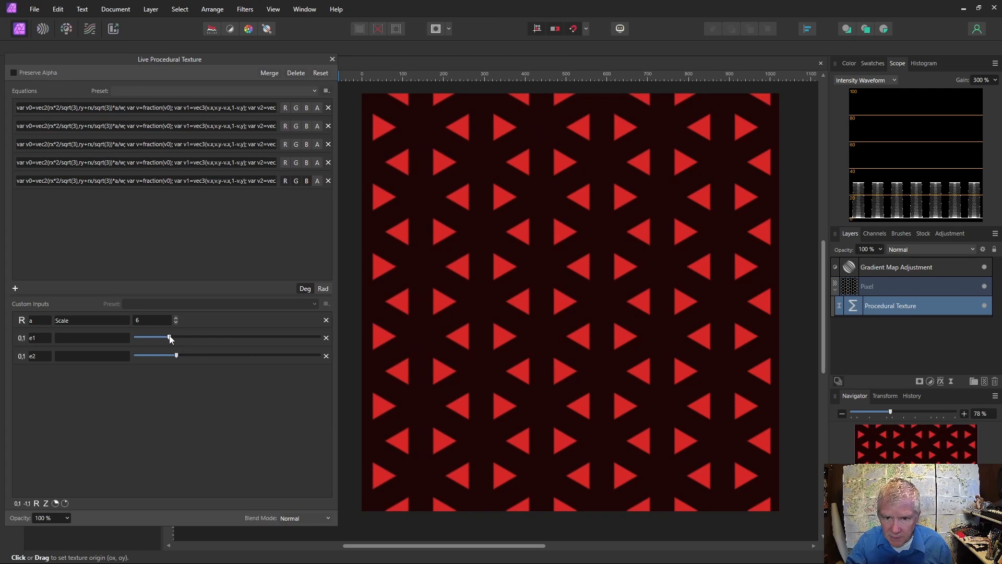
# Lower e1 to about zero and e2 to slightly above it, thinning the lines between the triangles.
pyautogui.moveTo(170, 338); pyautogui.dragTo(139, 338)
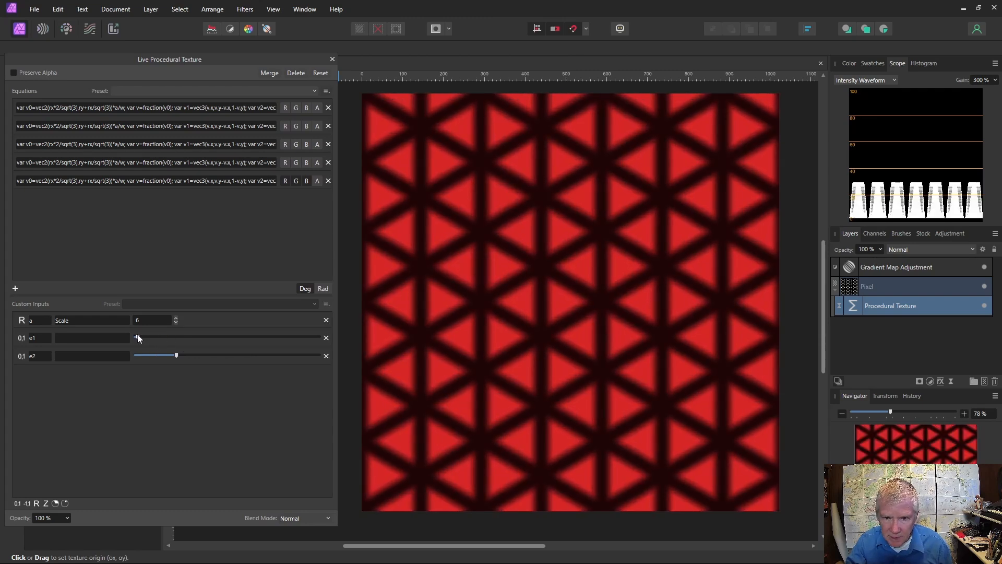
pyautogui.moveTo(176, 356); pyautogui.dragTo(145, 357)
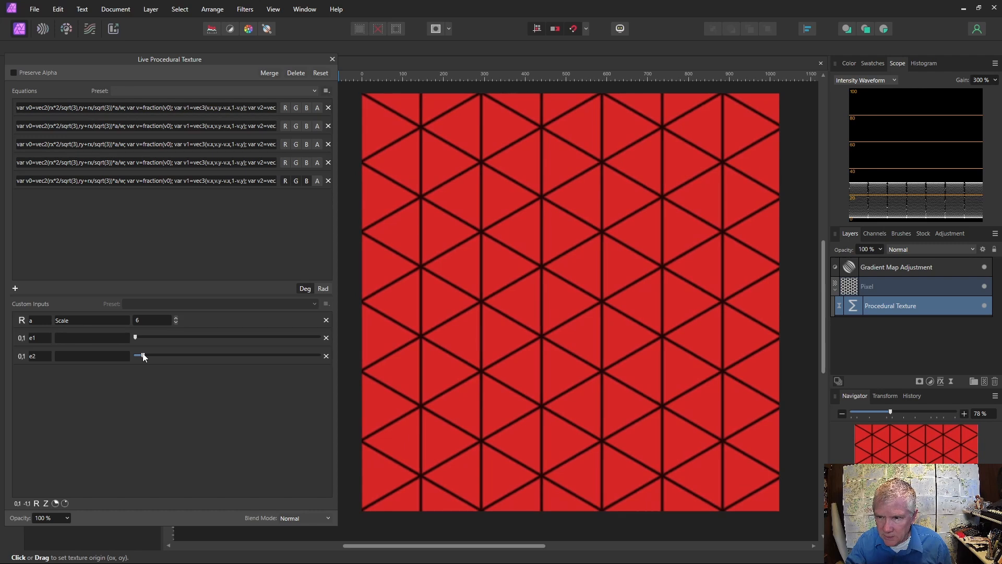
# Nest the Gradient Map adjustment inside the Pixel layer and set its end stop to white (RGB 255, 255, 255).
pyautogui.moveTo(849, 268); pyautogui.dragTo(850, 288)
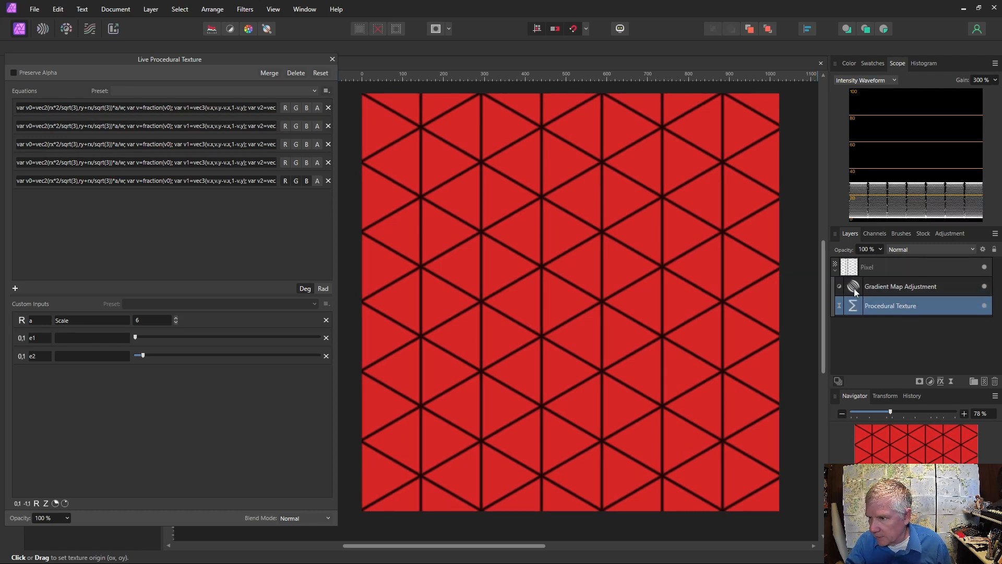
pyautogui.doubleClick(853, 288)
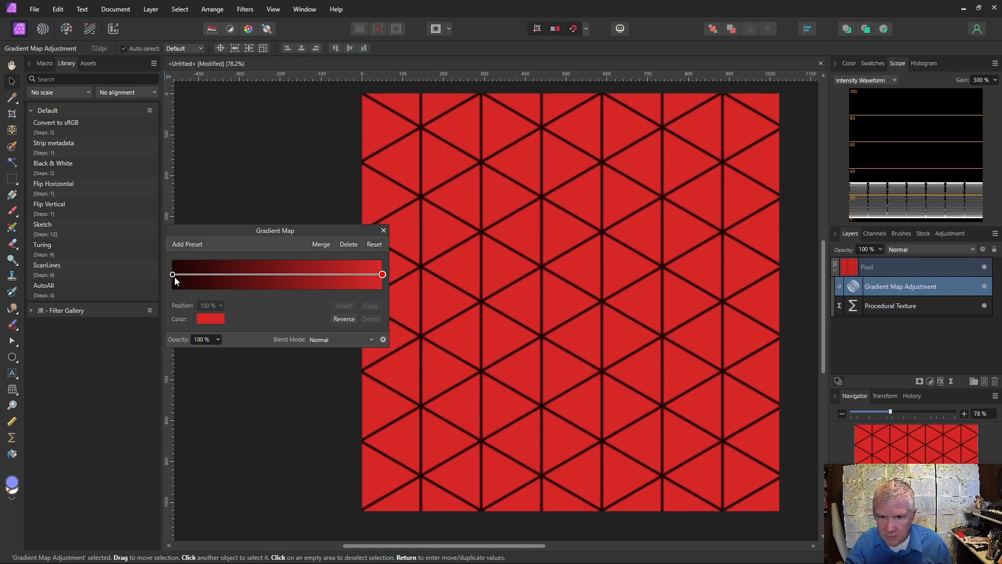
pyautogui.click(210, 323)
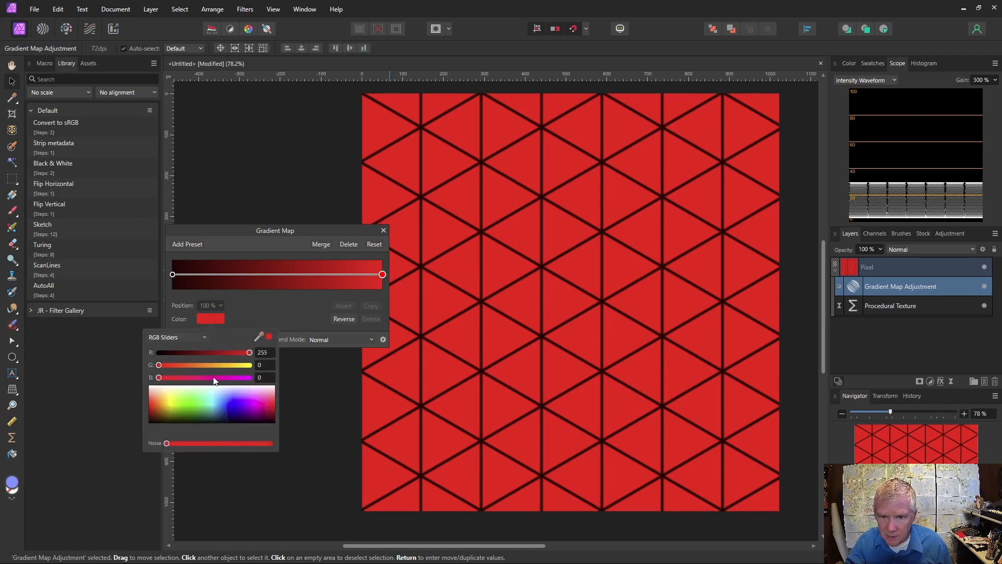
pyautogui.click(214, 387)
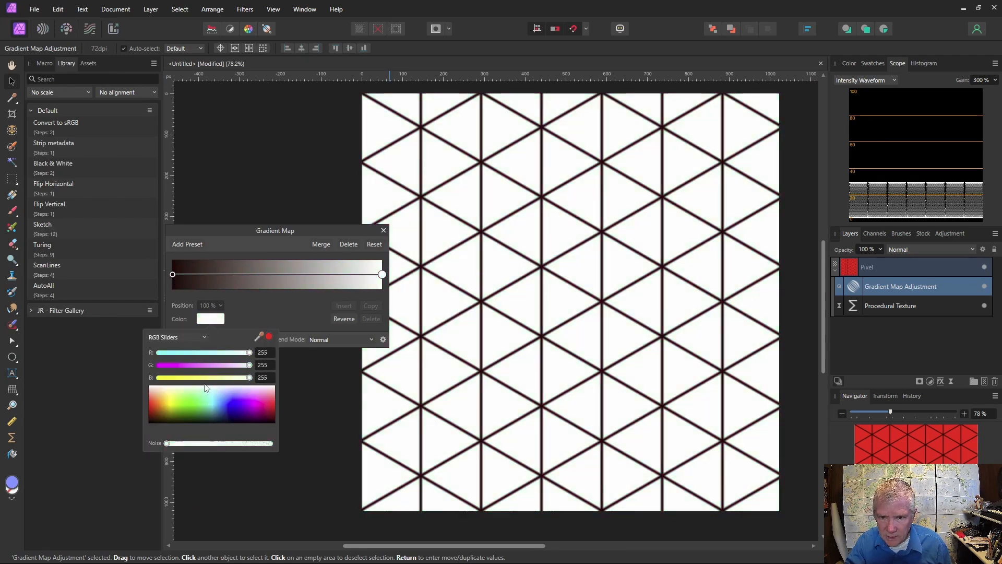
# Set the Gradient Map's start stop to light blue (RGB 110, 155, 255) and close the adjustment's settings.
pyautogui.click(174, 277)
pyautogui.click(173, 275)
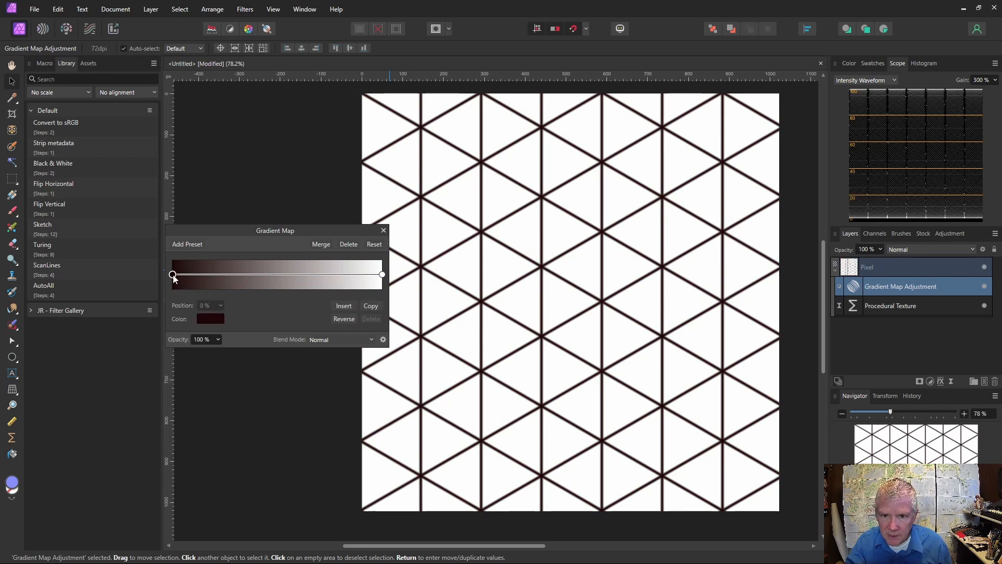
pyautogui.click(208, 319)
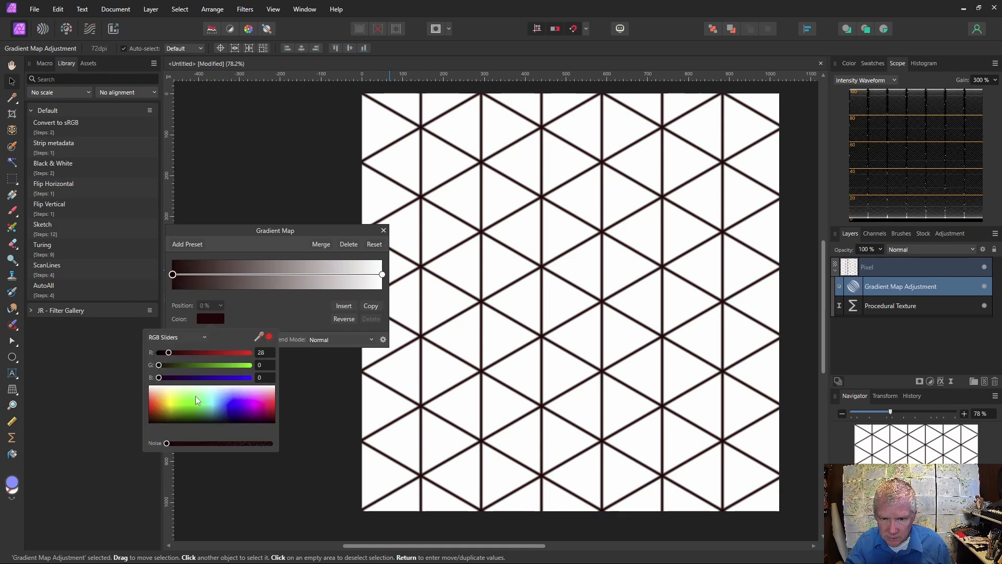
pyautogui.click(224, 396)
pyautogui.click(230, 398)
pyautogui.click(226, 395)
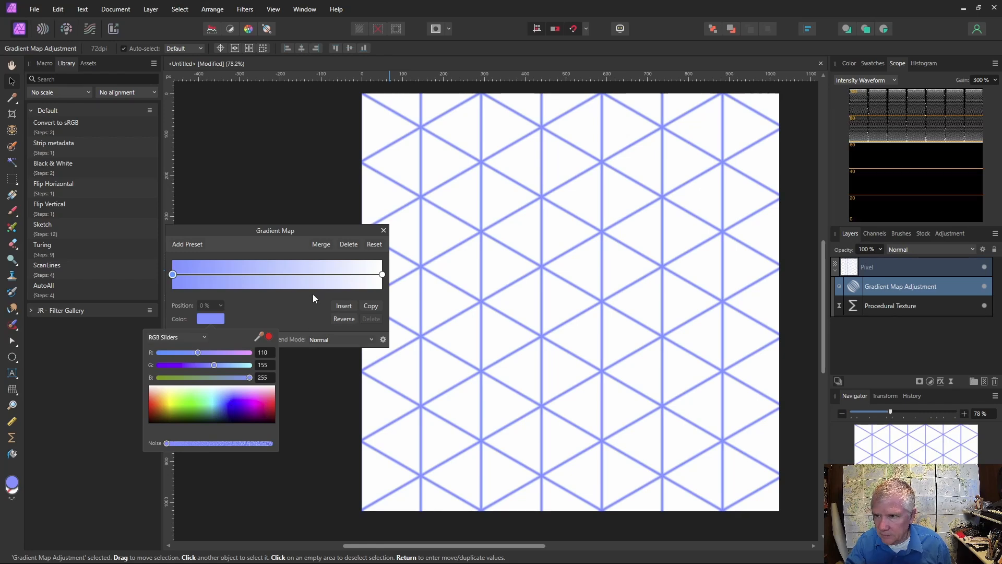
pyautogui.click(385, 232)
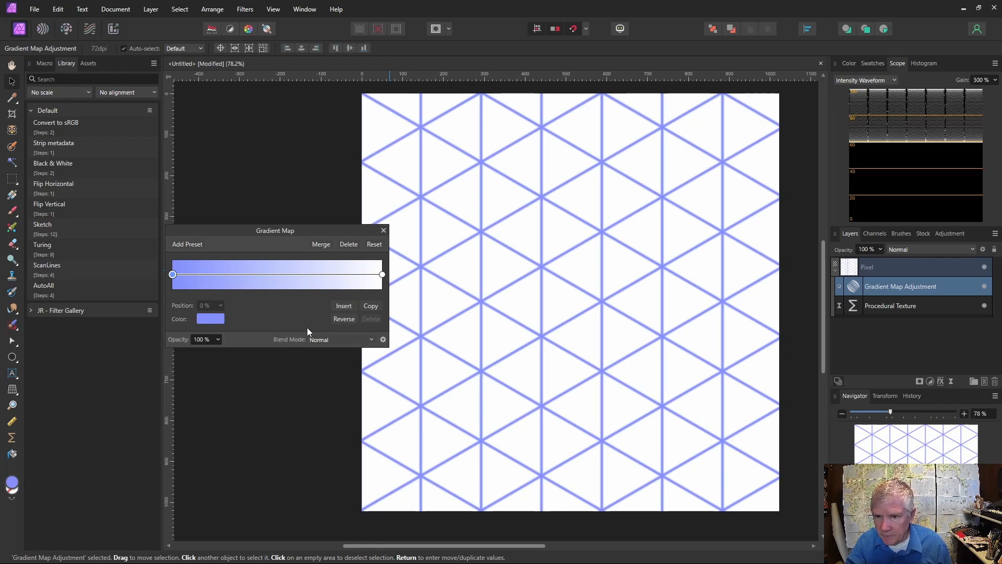
pyautogui.click(383, 231)
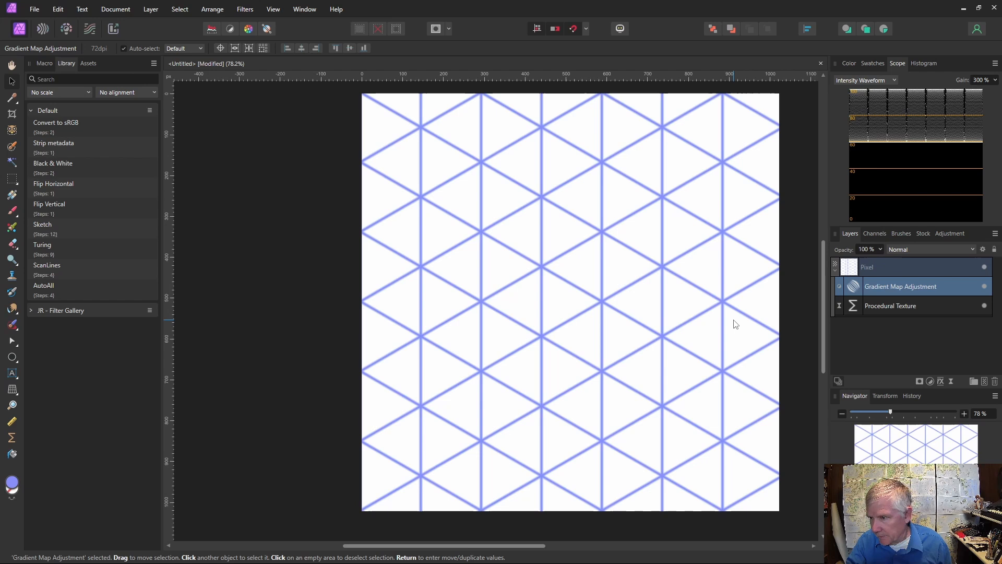
# Reopen the live Procedural Texture filter and lower e2 to just above zero to thin the triangle grid lines.
pyautogui.click(853, 307)
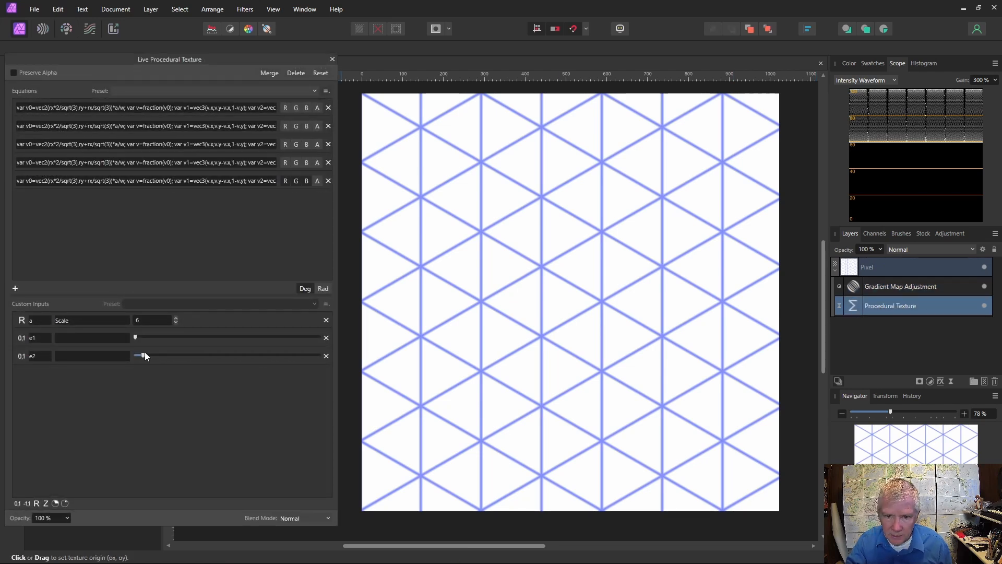
pyautogui.moveTo(145, 354); pyautogui.dragTo(138, 356)
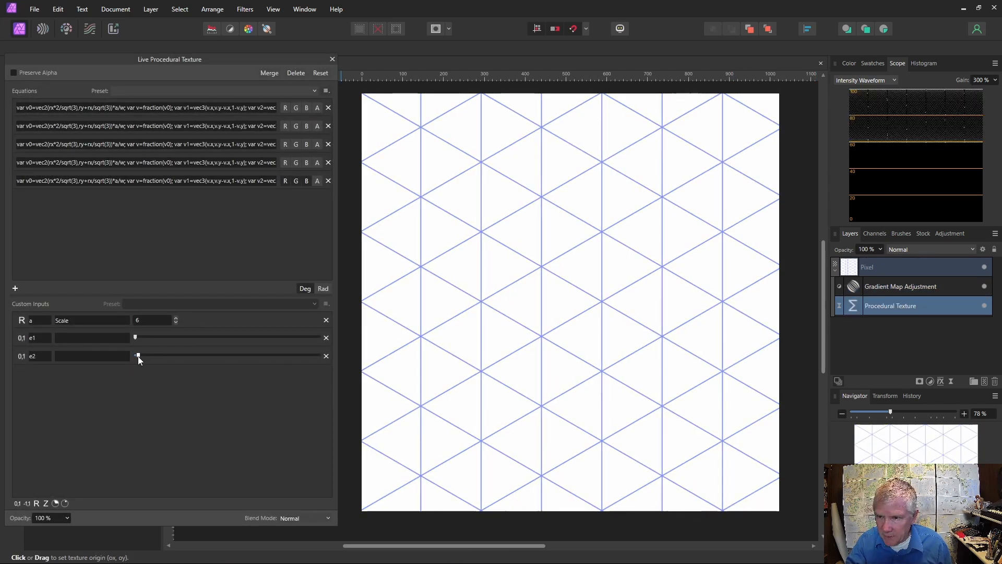